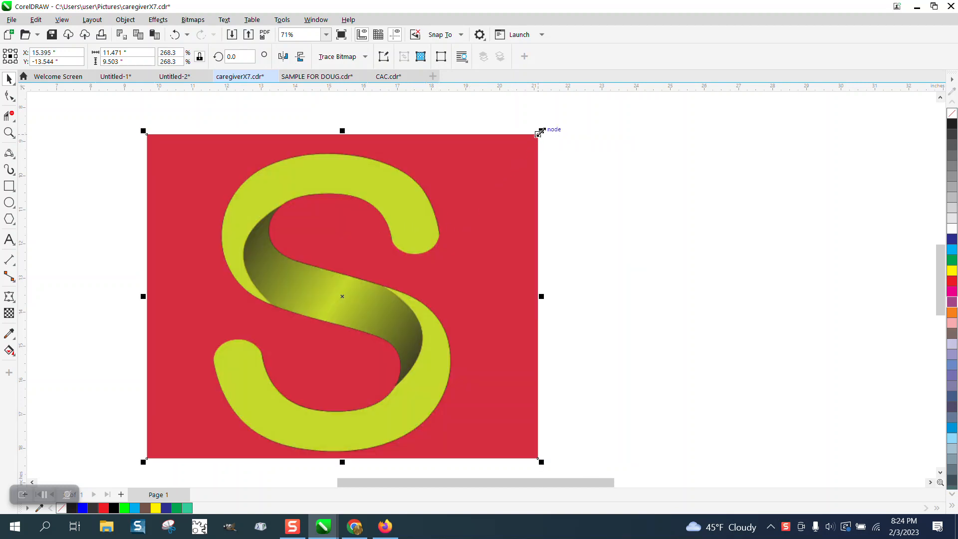
Scale the red reference S artwork down to about 4.38 by 3.63 inches and move it up the page.
left_click_drag(541, 132, 298, 334)
left_click_drag(227, 383, 227, 220)
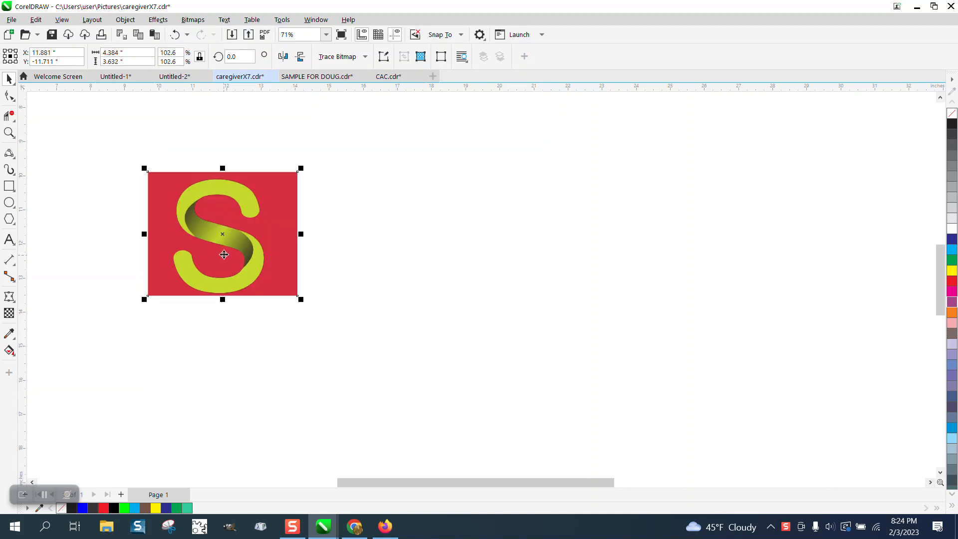
Add an Arial letter S beside the reference artwork, enlarging it to about 331 pt and aligning it level with the artwork.
left_click(11, 242)
left_click(37, 242)
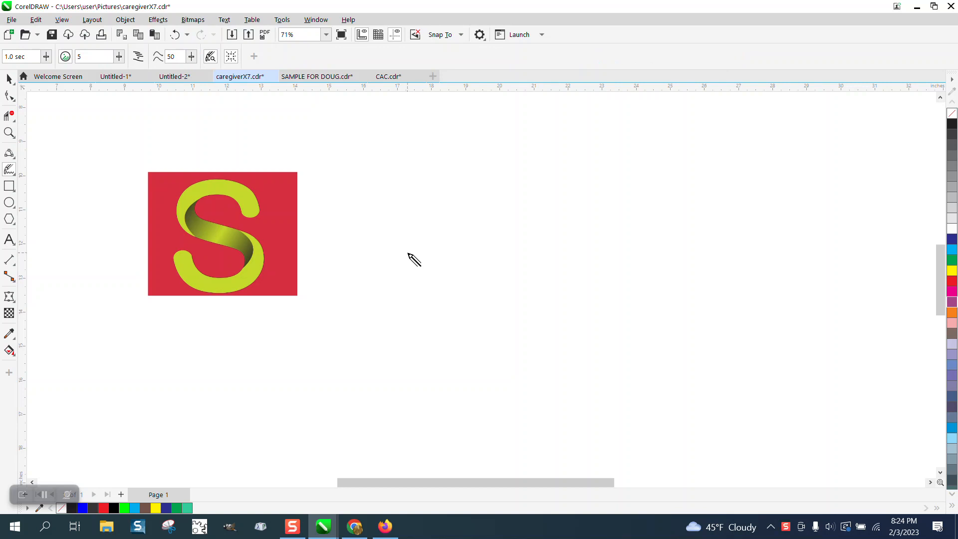
left_click(403, 286)
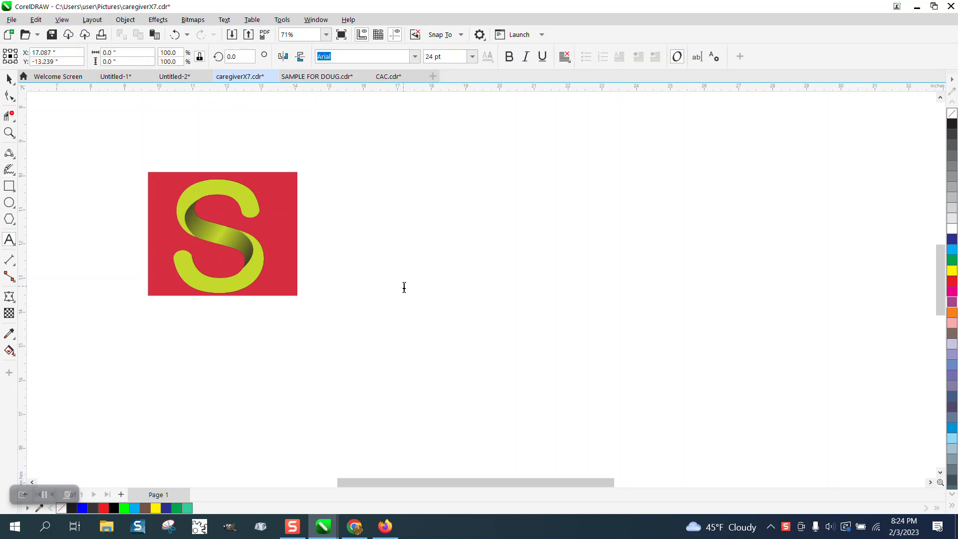
type("S")
left_click_drag(410, 291, 560, 403)
left_click_drag(443, 337, 423, 247)
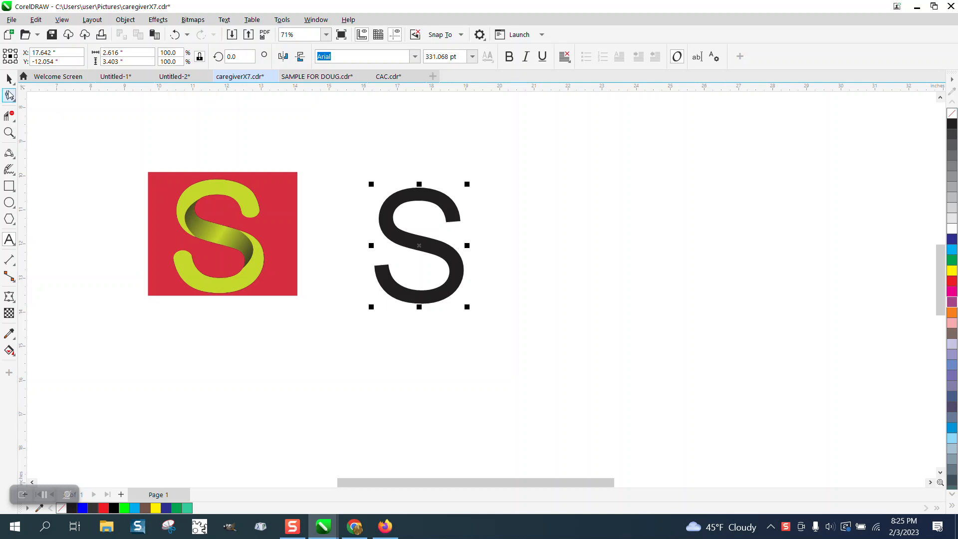
Convert the letter S to curves and give it no fill and a black hairline outline, shifting it slightly towards the reference.
left_click(125, 19)
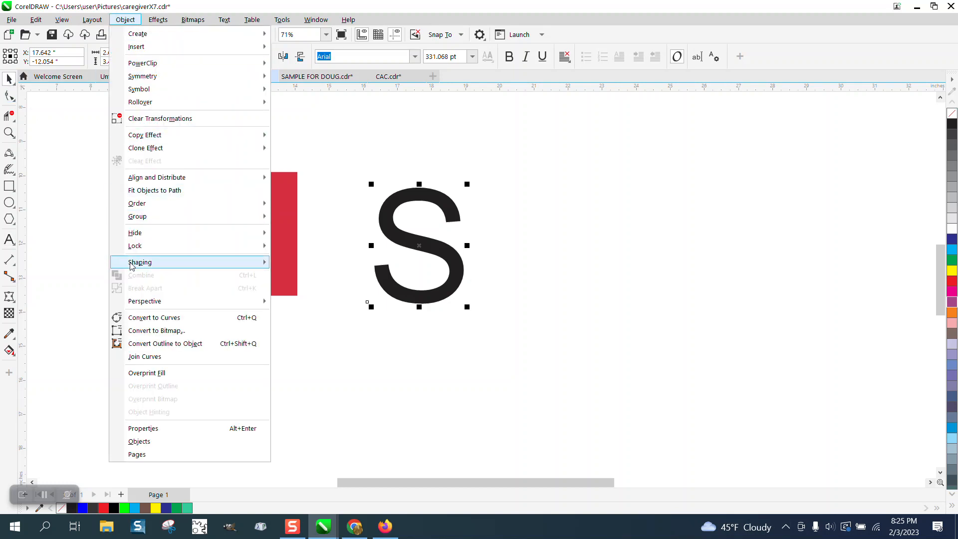
left_click(143, 317)
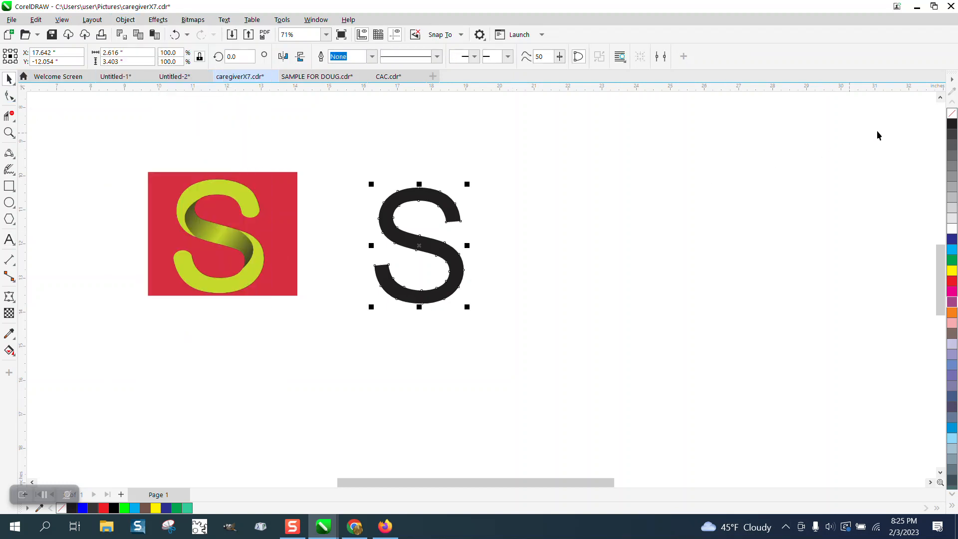
left_click(952, 114)
right_click(953, 123)
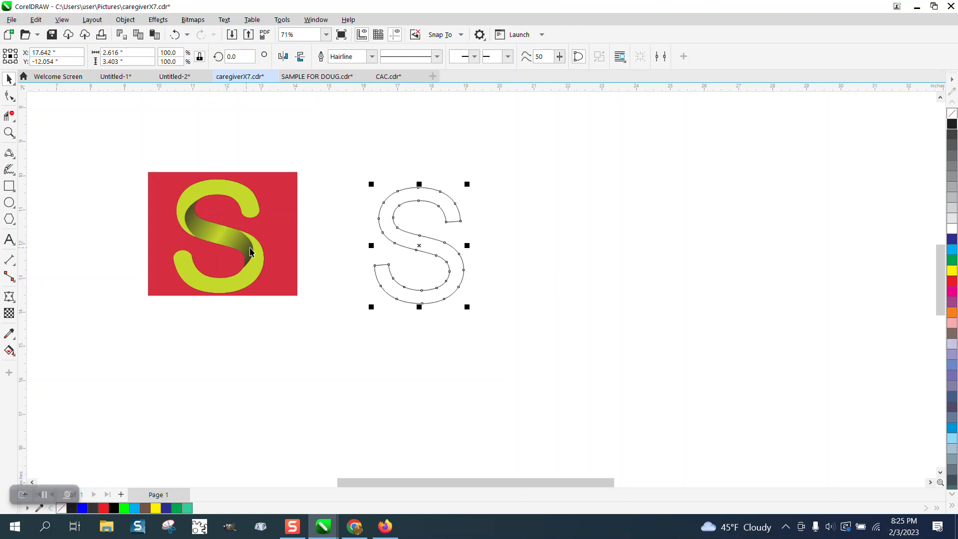
left_click_drag(421, 250, 408, 247)
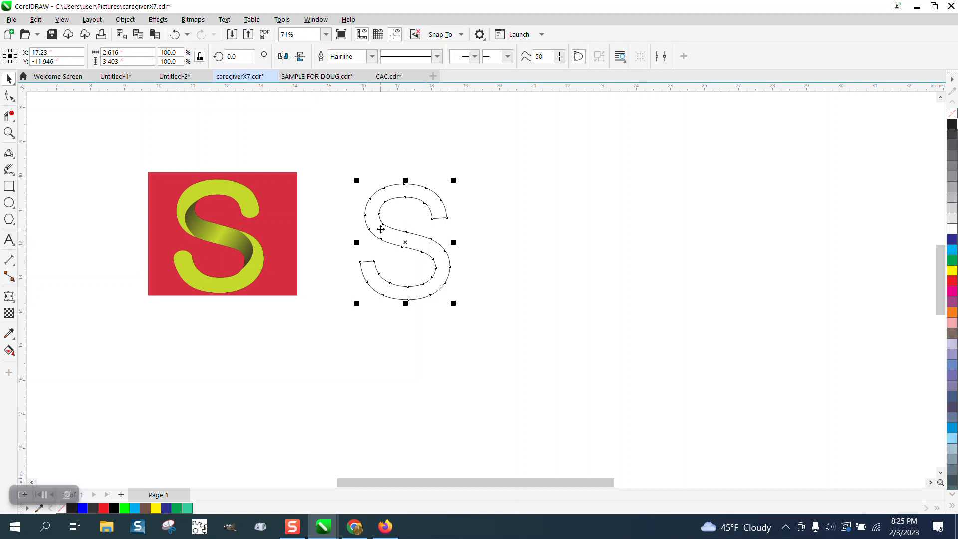
Draw a 3-point curve about 0.38 by 1.14 inches across the S's upper-left bend, from its inner edge to its outer edge.
left_click(9, 132)
left_click_drag(332, 171, 552, 317)
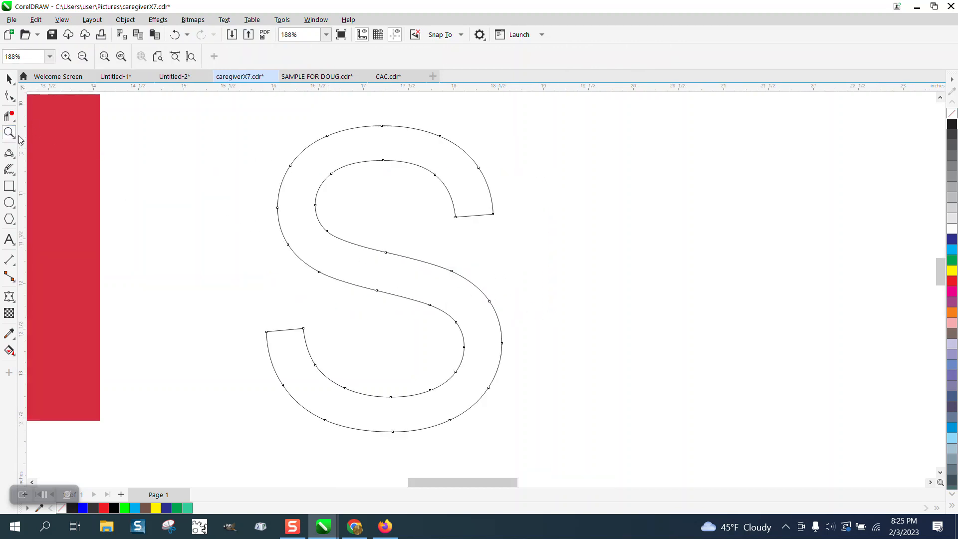
left_click(14, 175)
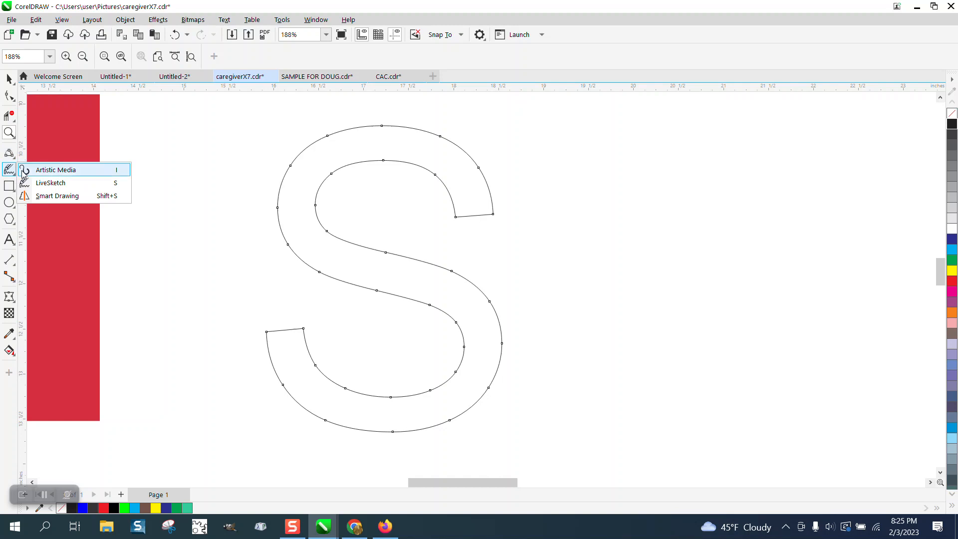
left_click(15, 156)
left_click(61, 233)
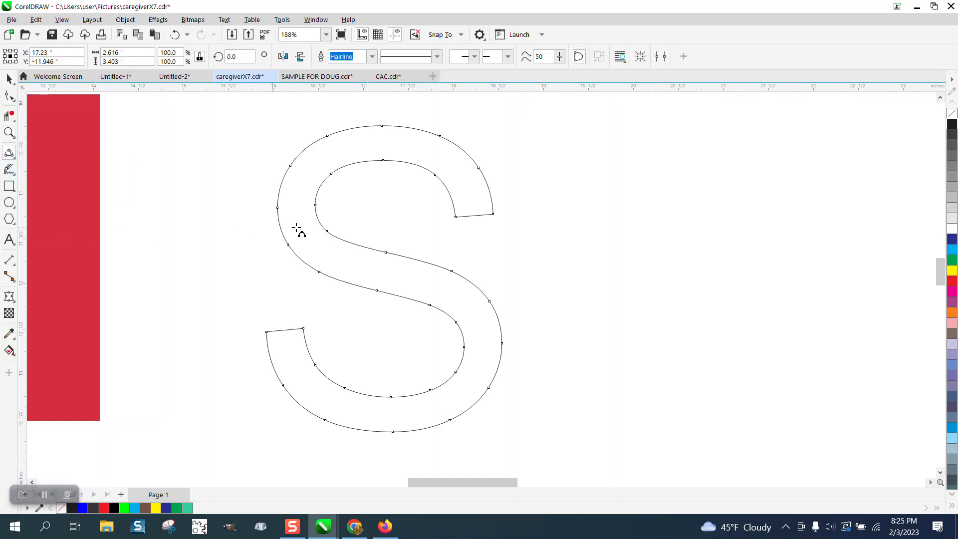
left_click_drag(332, 174, 330, 276)
left_click_drag(329, 276, 330, 275)
left_click(298, 222)
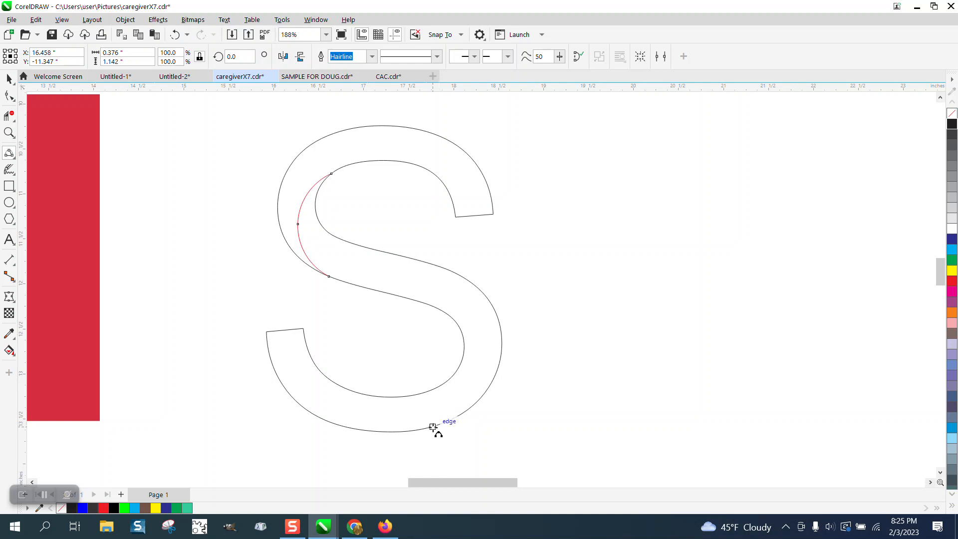
Try a 3-point curve across the S's lower-right bend, from the outer bottom edge to the inner edge, and undo it.
left_click_drag(433, 427, 444, 312)
left_click(475, 350)
scroll(500, 345, "down", 2)
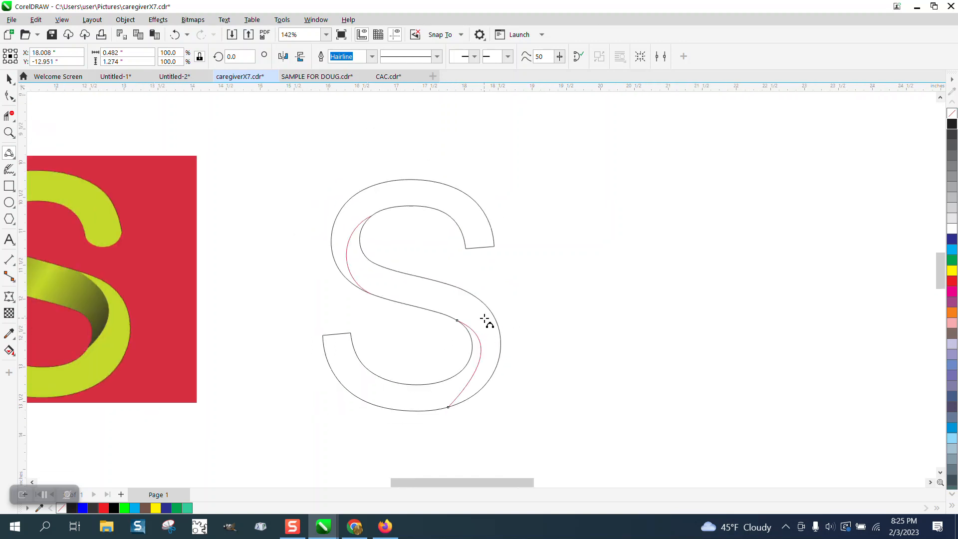
left_click(175, 36)
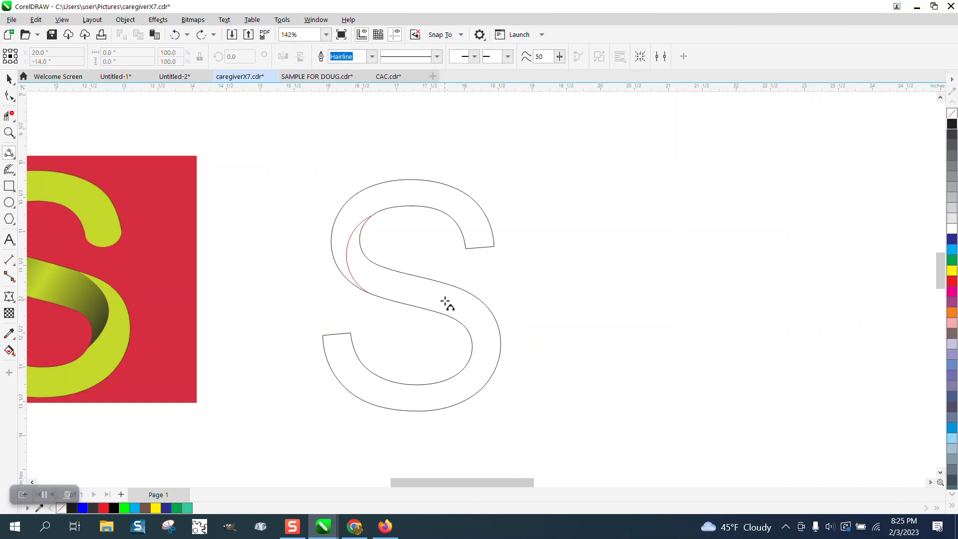
Draw a 3-point curve about 0.66 by 1.37 inches across the lower-right bend, from the outer upper edge to the inner bottom edge.
left_click(459, 288)
left_click(442, 382)
left_click(466, 374)
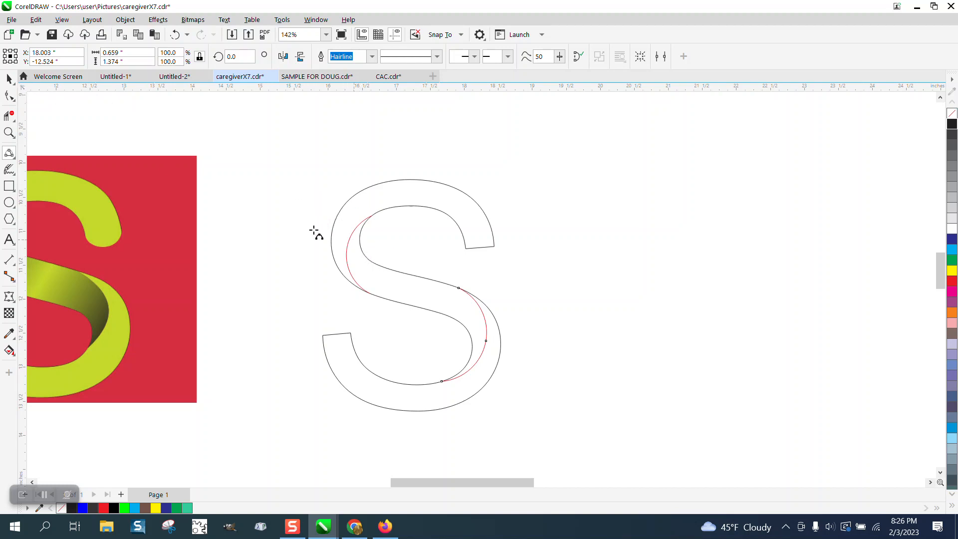
left_click(9, 79)
key("space")
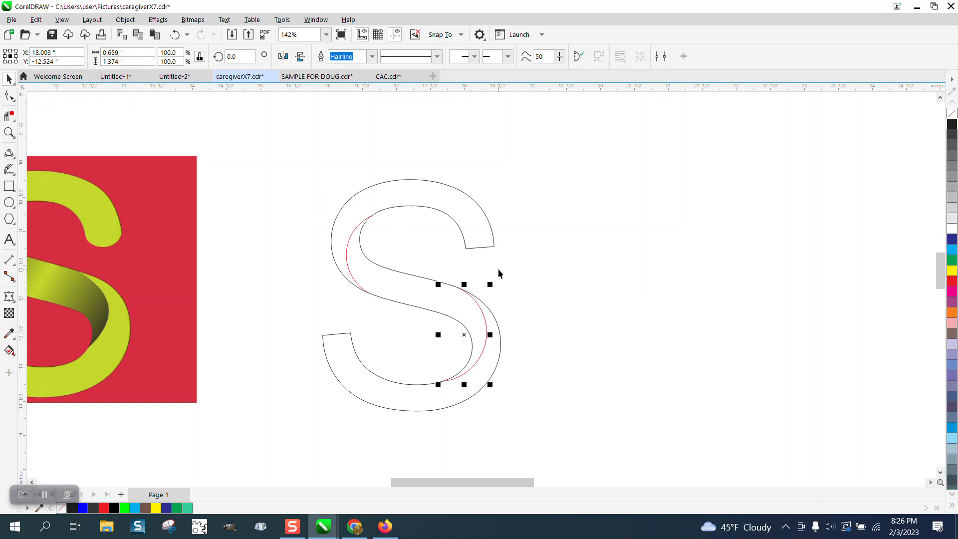
left_click(498, 269)
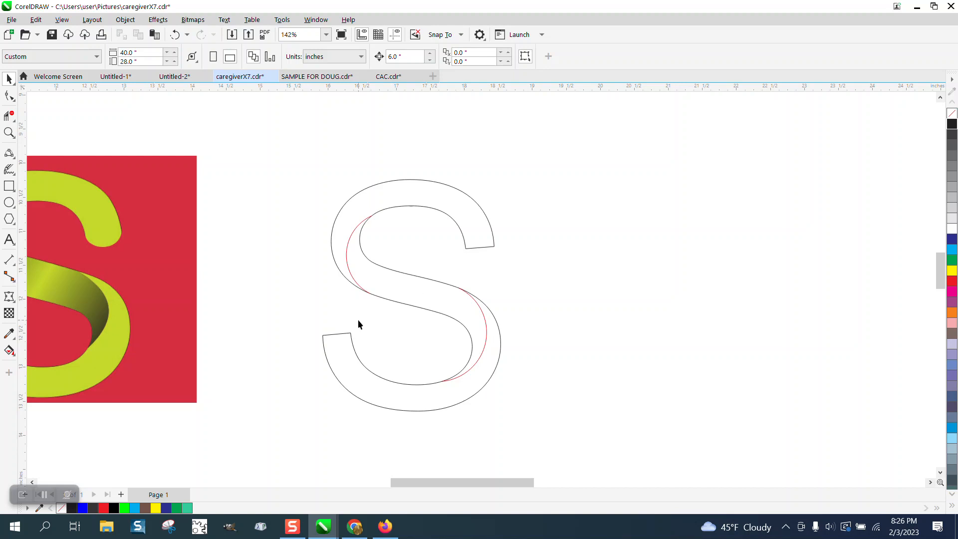
Smart Fill the S's upper section, middle band and lower section with bright green and no outline.
left_click(15, 355)
left_click(45, 362)
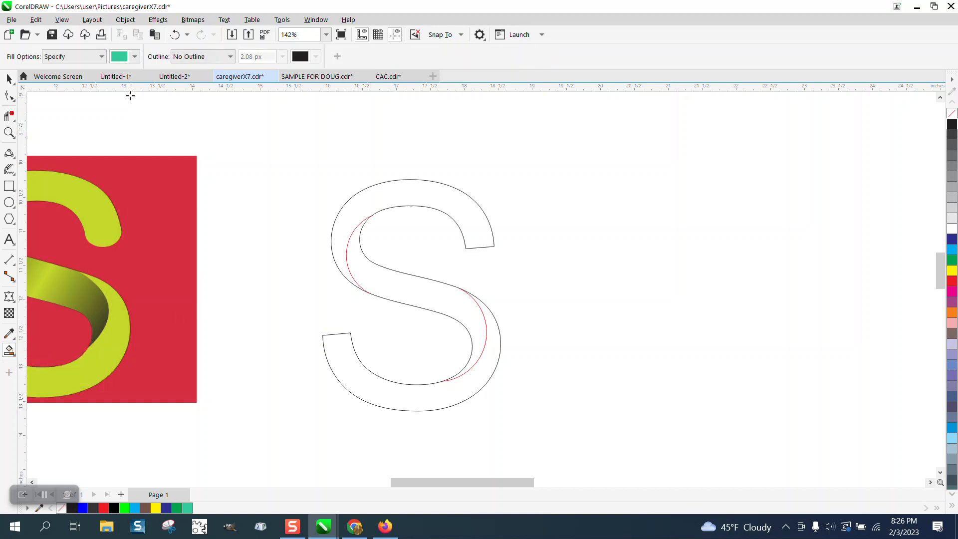
left_click(134, 58)
left_click(200, 131)
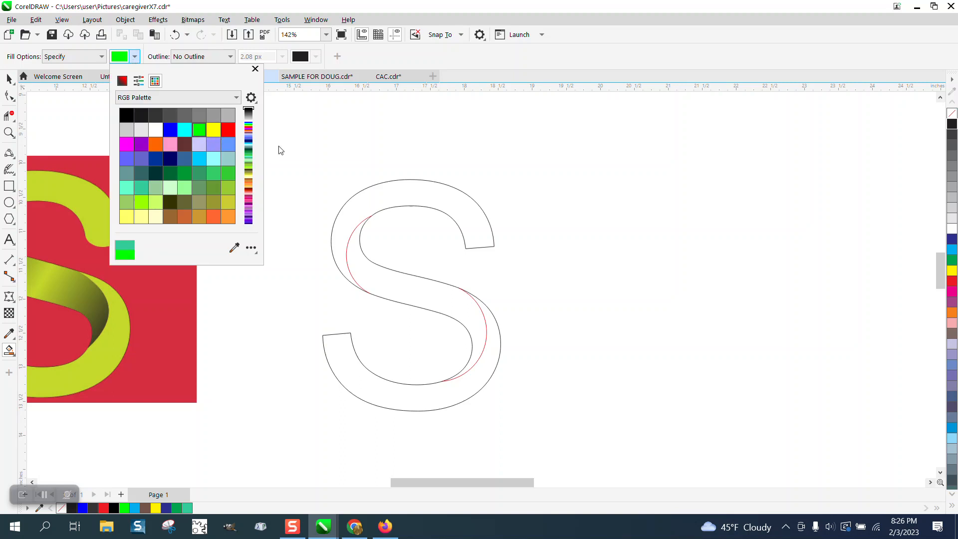
left_click(395, 192)
left_click(415, 300)
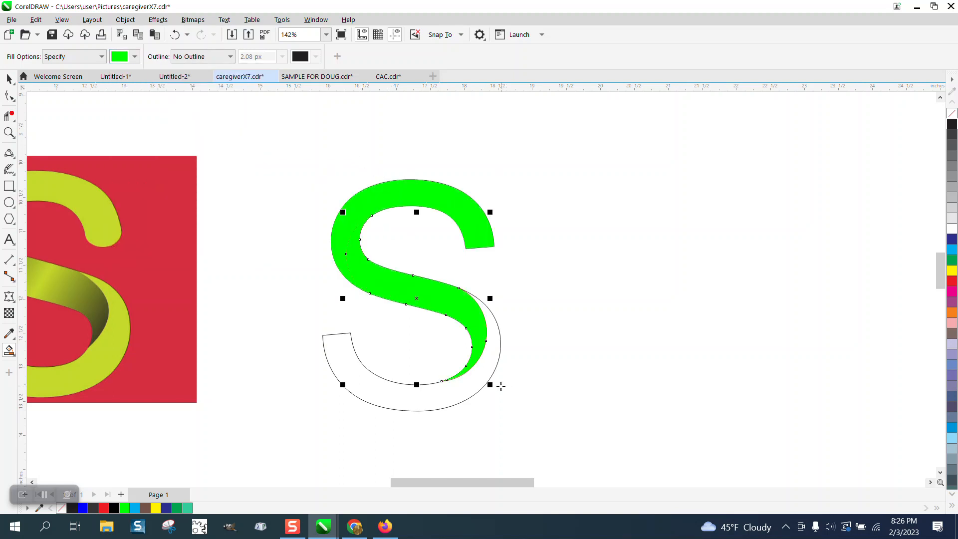
left_click(482, 378)
left_click(8, 79)
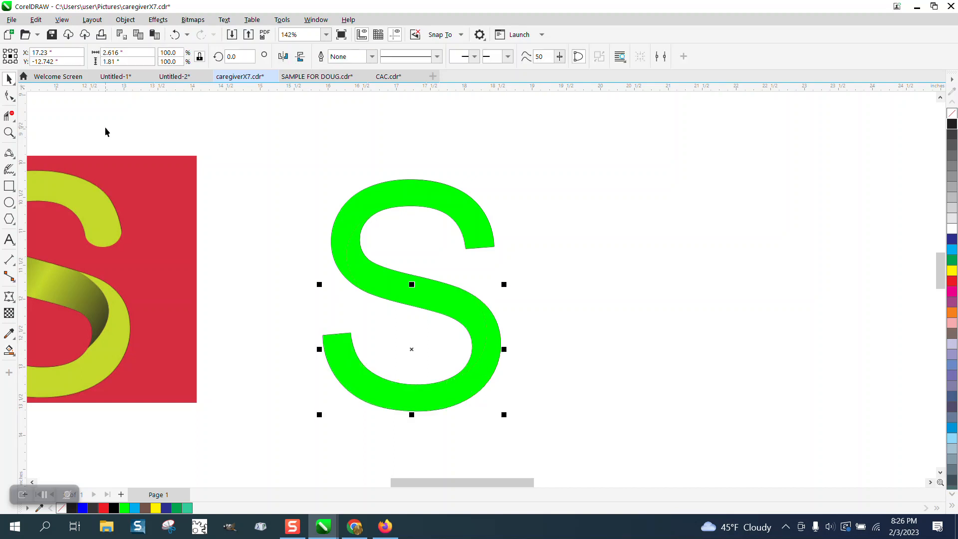
Apply a linear gradient to the S's middle band, running from green at the lower-right bend to white at the upper-left bend.
left_click(396, 269)
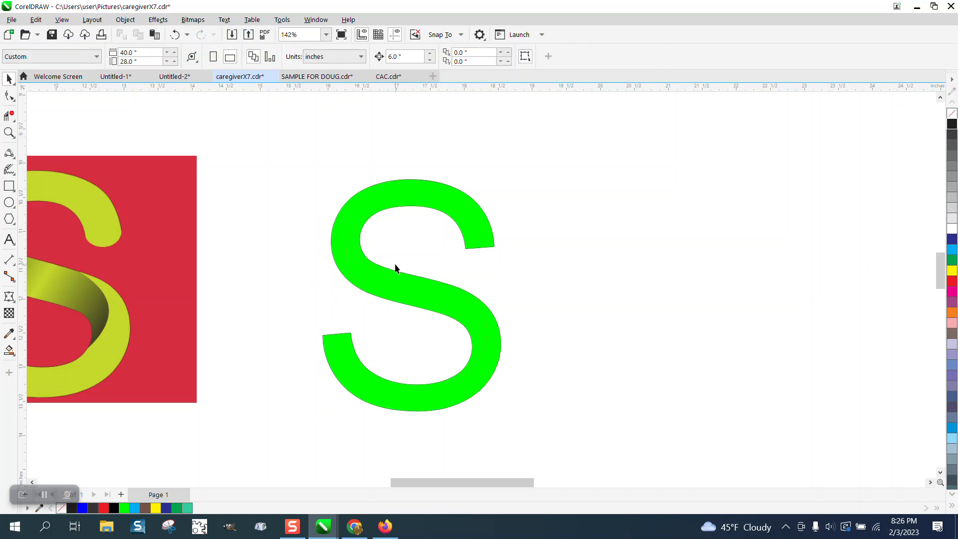
left_click(415, 294)
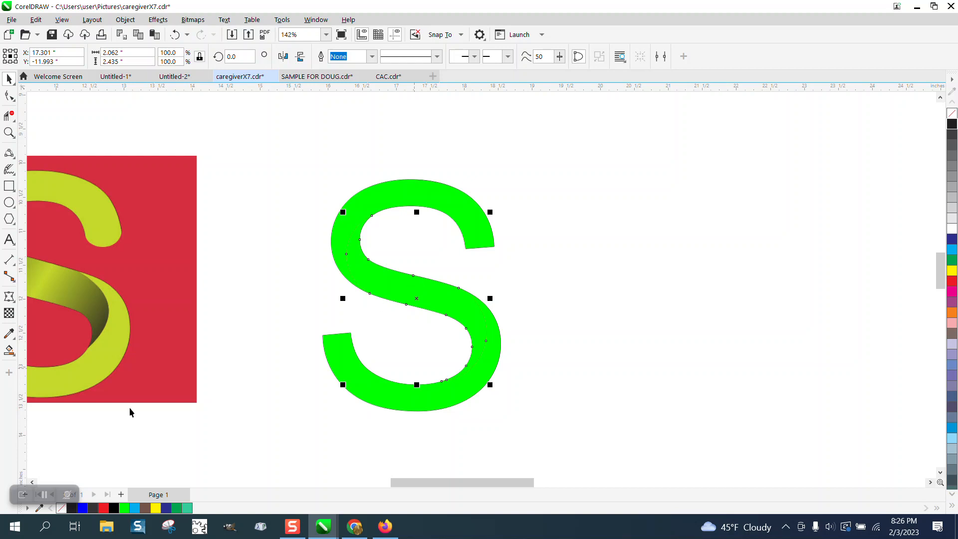
left_click(15, 357)
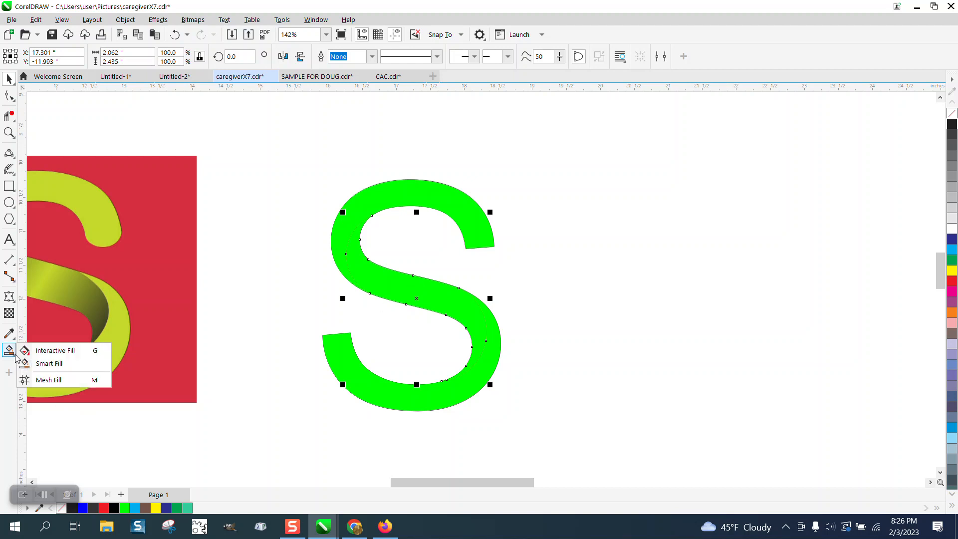
left_click(44, 351)
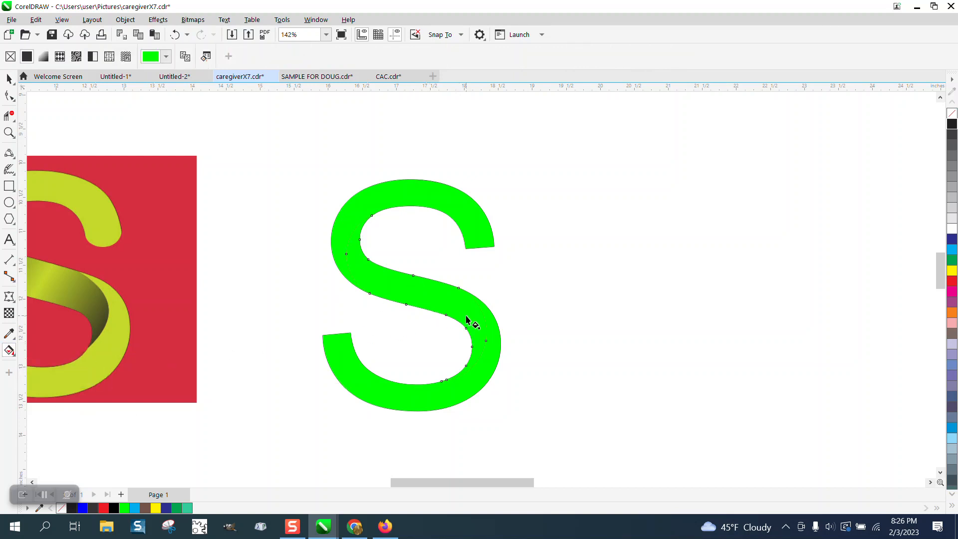
left_click_drag(479, 333, 339, 242)
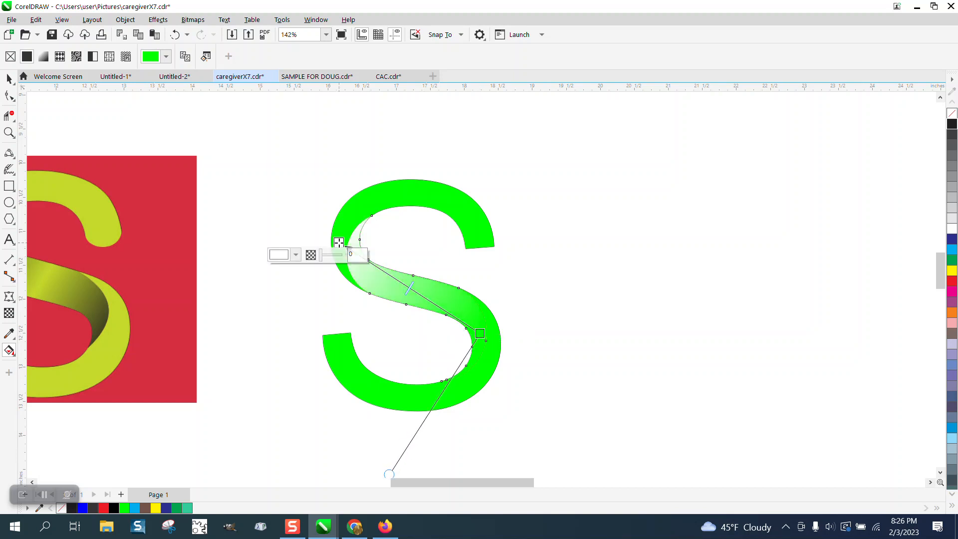
Color both ends of the middle band's gradient black and add a color node at 54% between them.
left_click_drag(954, 125, 339, 242)
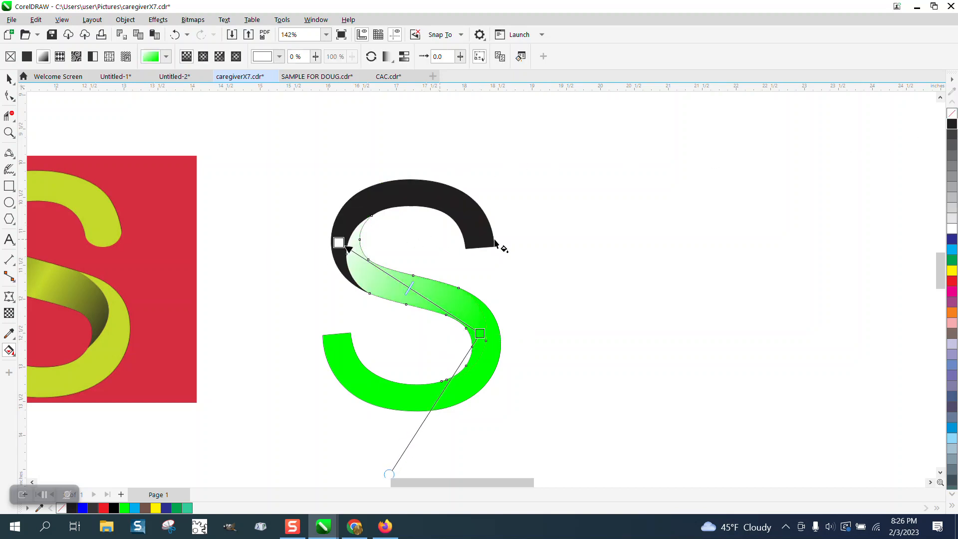
left_click(176, 35)
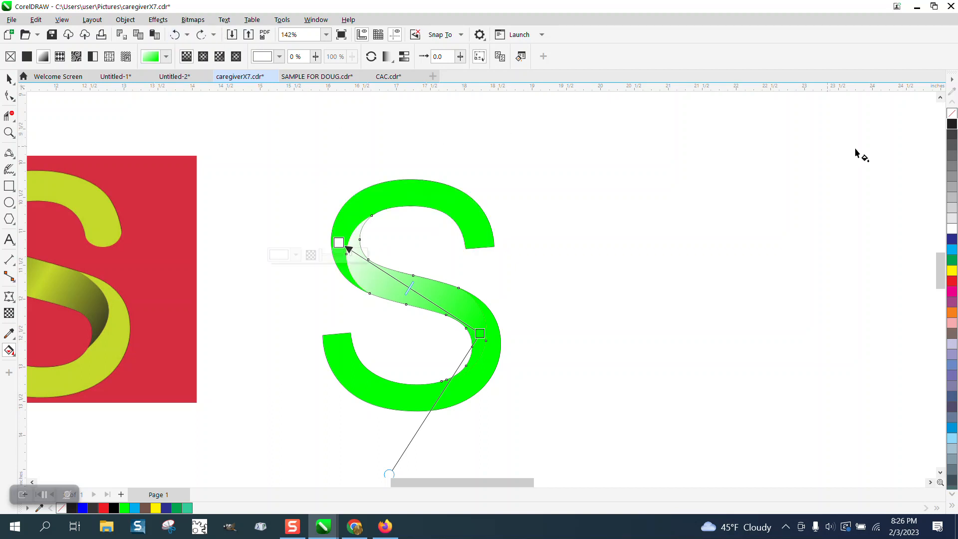
left_click_drag(950, 126, 339, 243)
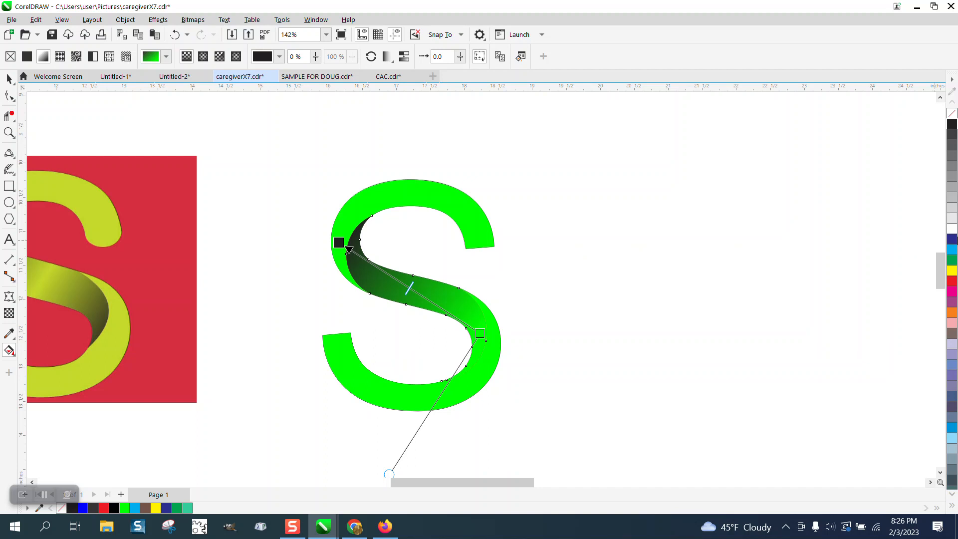
mouse_move(939, 143)
left_mouse_down()
mouse_move(552, 338)
mouse_move(480, 334)
left_mouse_up()
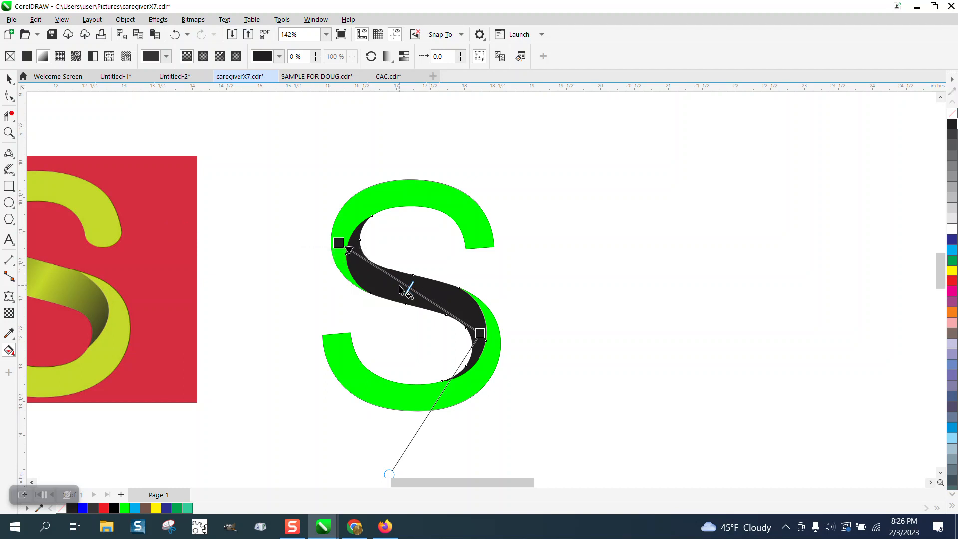
double_click(403, 284)
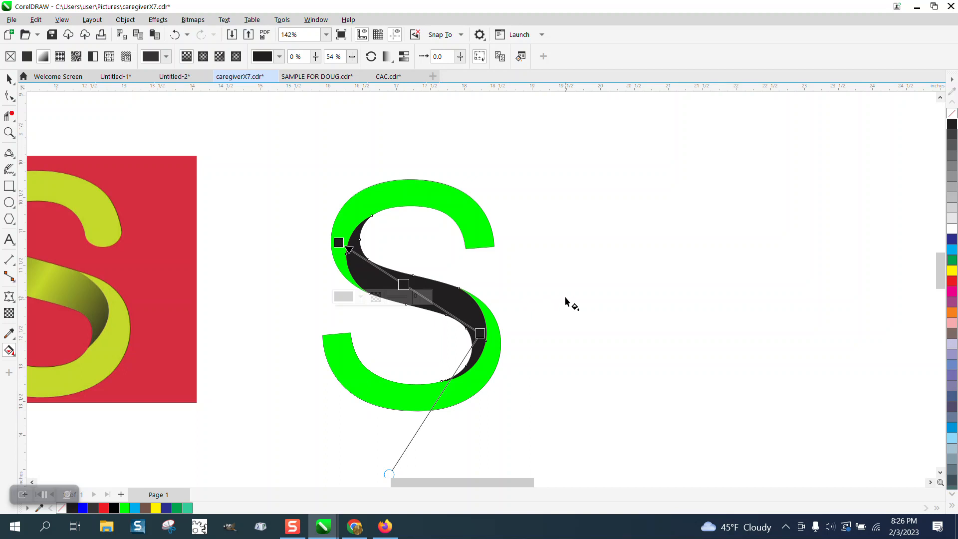
Sample the green of the S's upper section with the Color Eyedropper and apply it to the middle band.
left_click(14, 340)
left_click(42, 338)
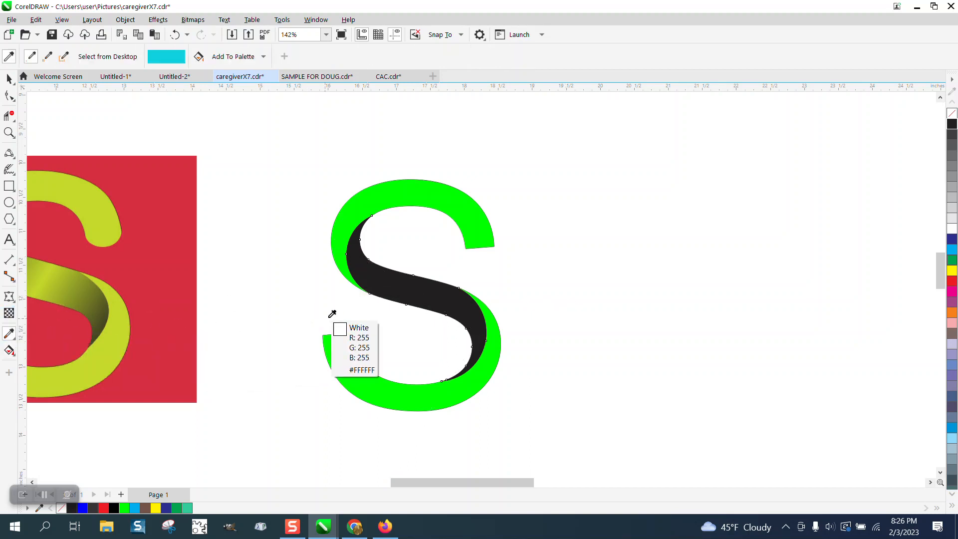
left_click(470, 220)
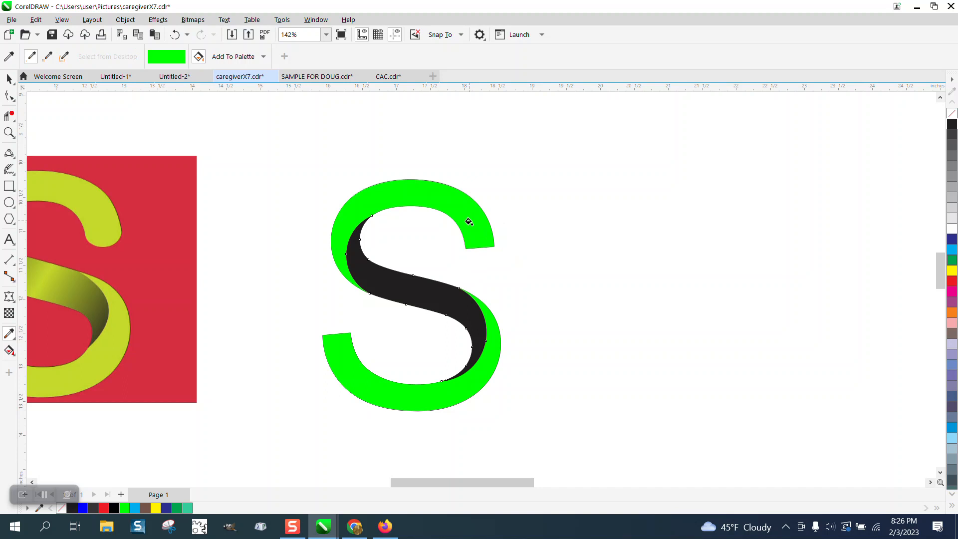
left_click(414, 289)
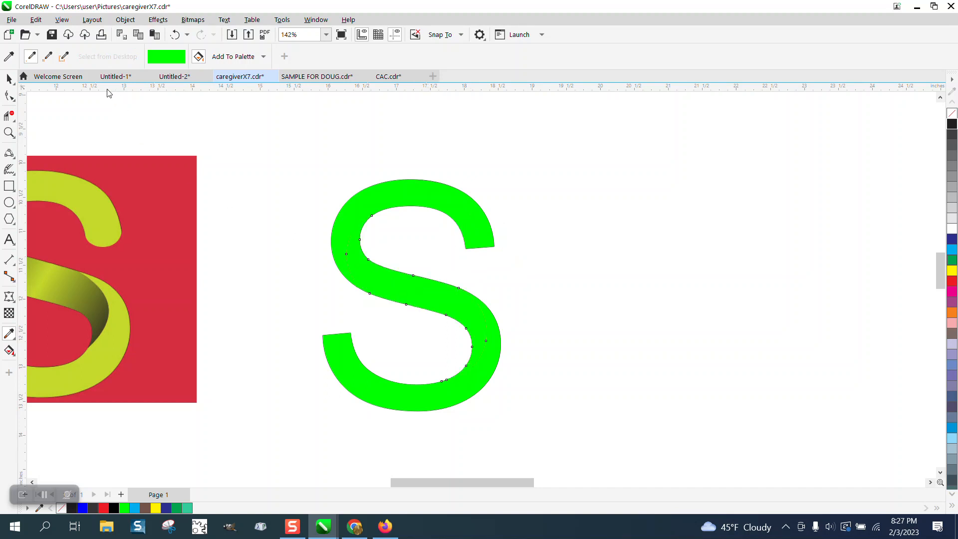
key("space")
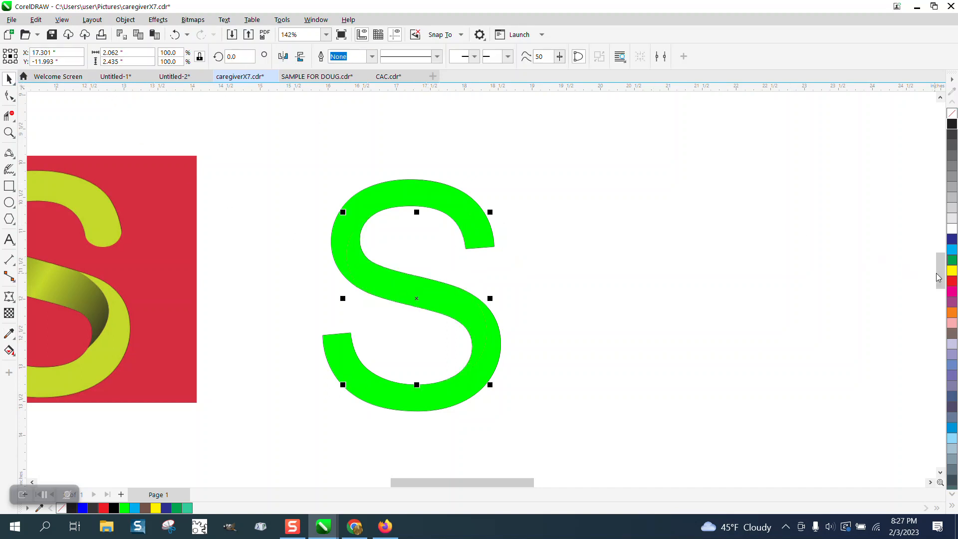
left_click(952, 495)
left_click(954, 495)
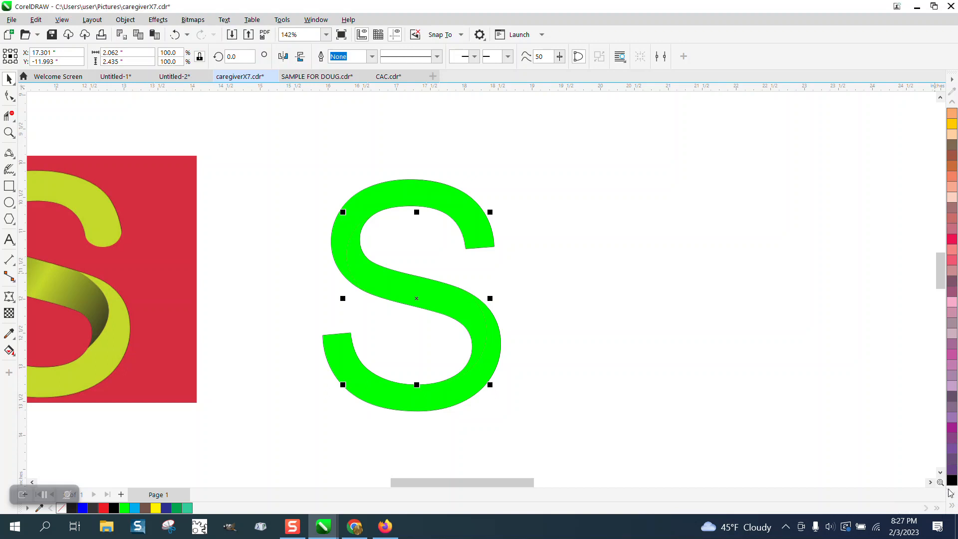
left_click(952, 103)
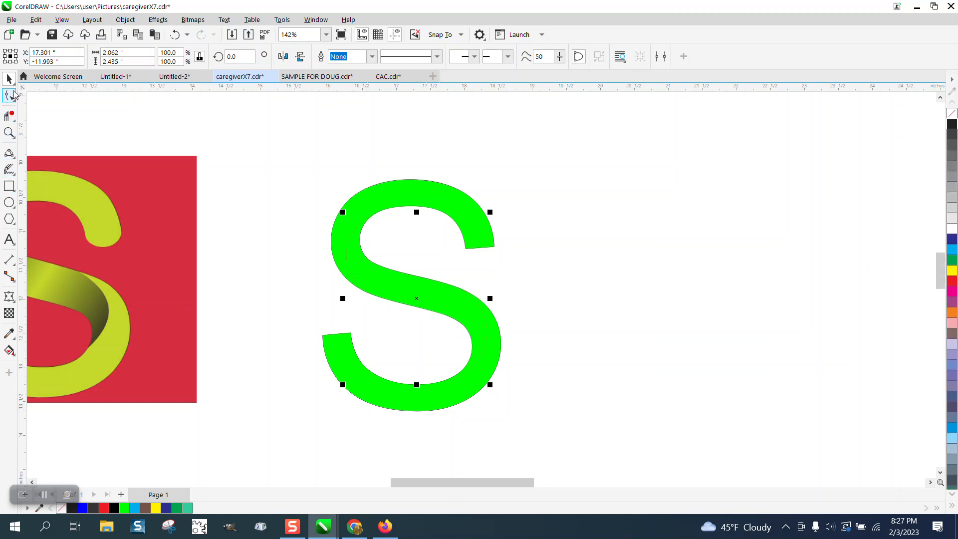
Undo the last fill on the S's middle band and select the 54% color node of its gradient.
left_click(175, 35)
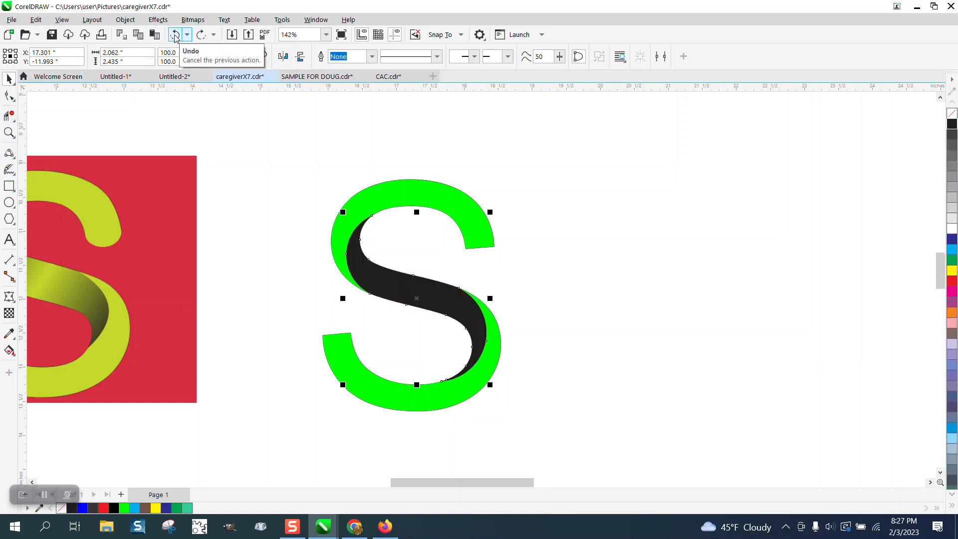
left_click(9, 350)
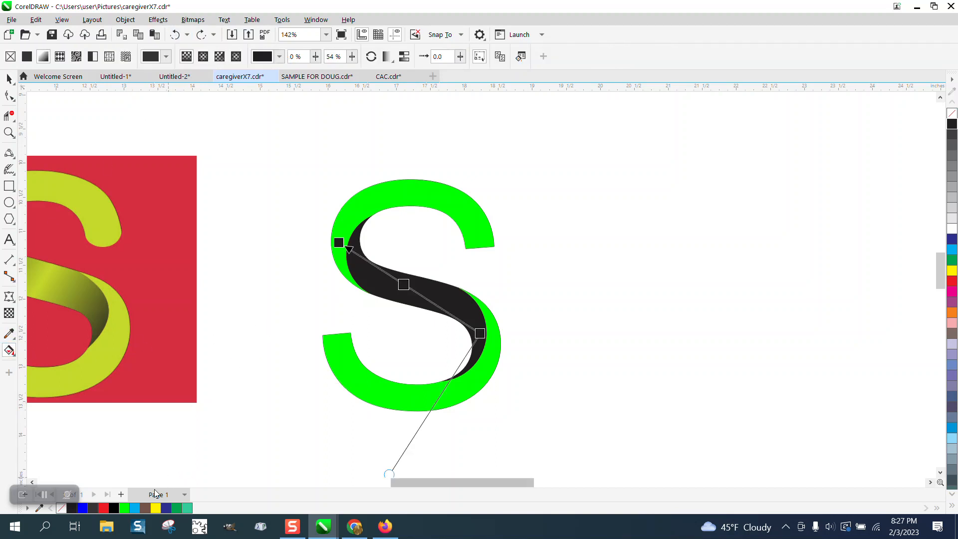
left_click(405, 285)
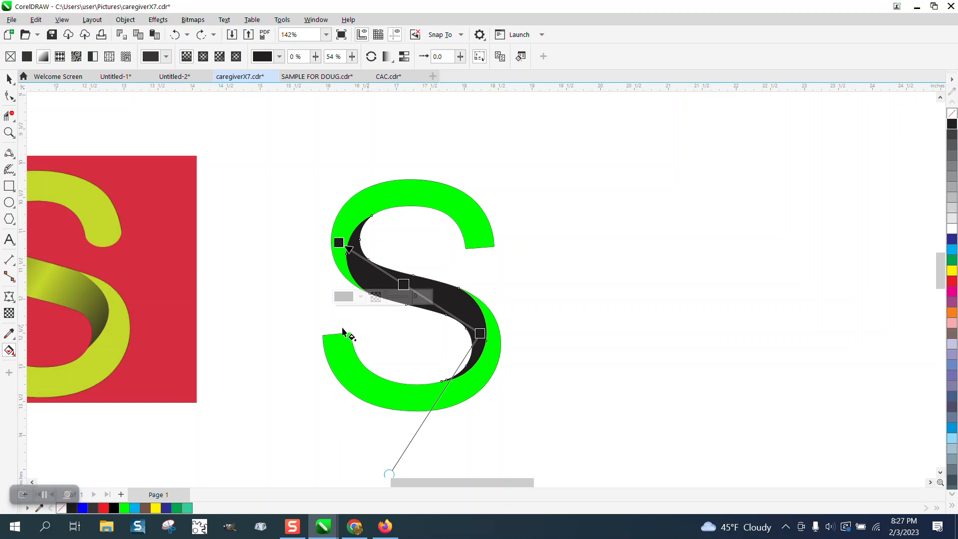
left_click(362, 297)
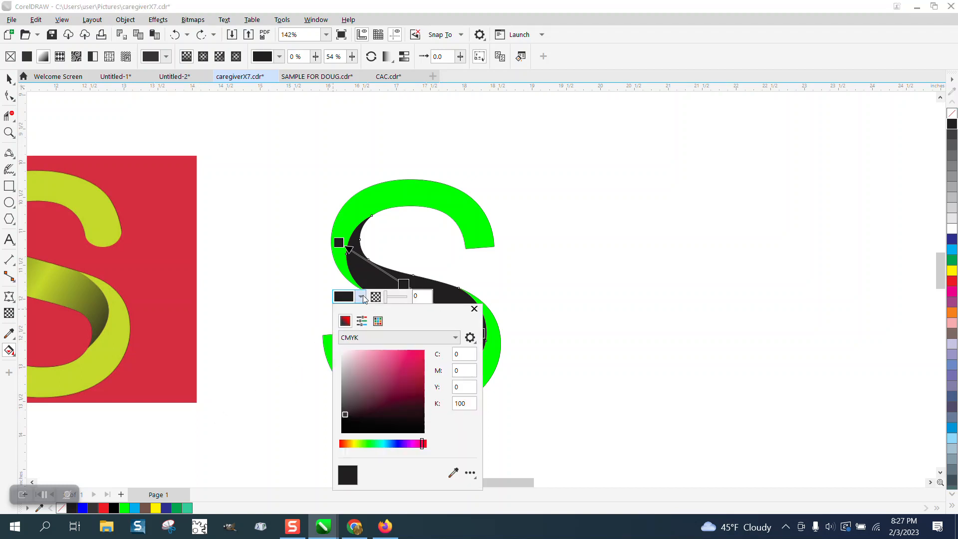
left_click(458, 340)
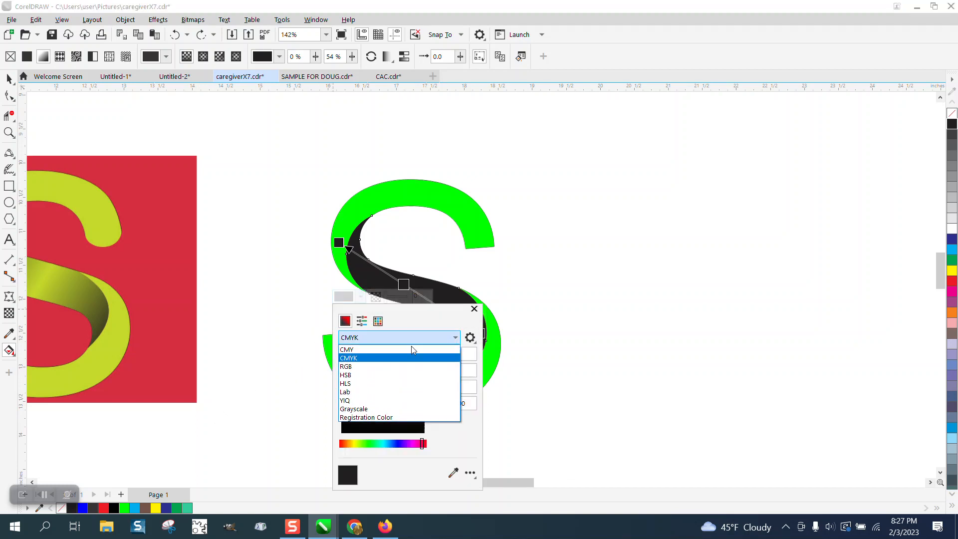
left_click(357, 364)
left_click(379, 320)
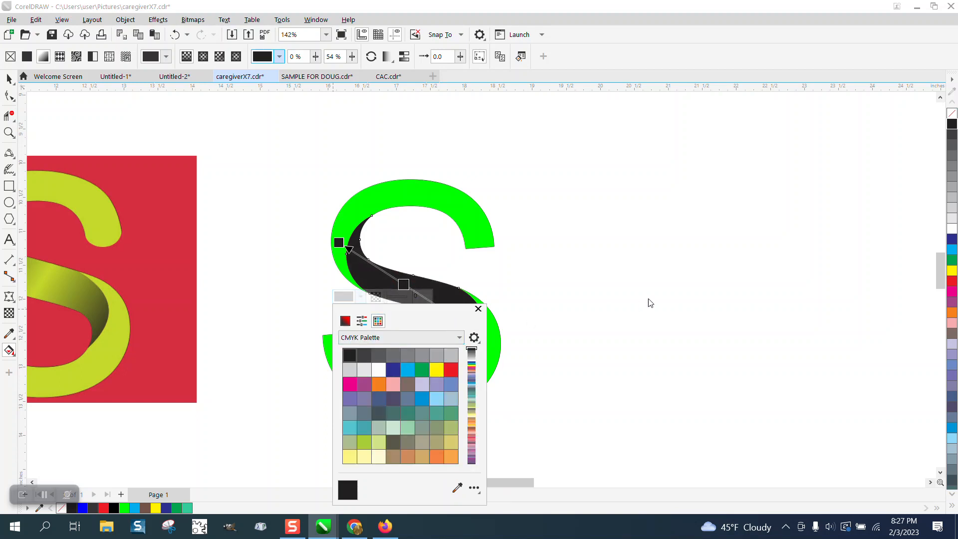
left_click(478, 310)
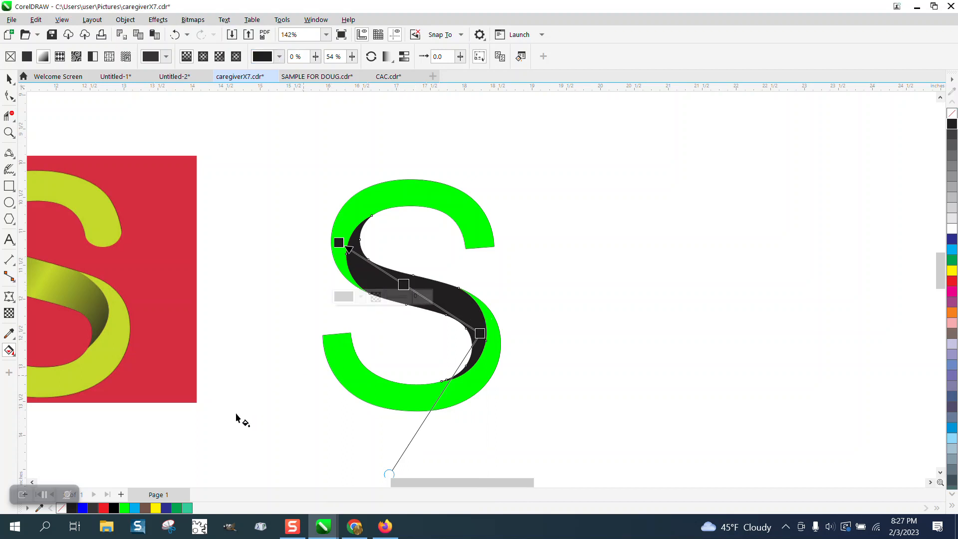
Color the gradient's 54% node bright green and move both black end nodes outward beyond the S's outer edges.
left_click(124, 508)
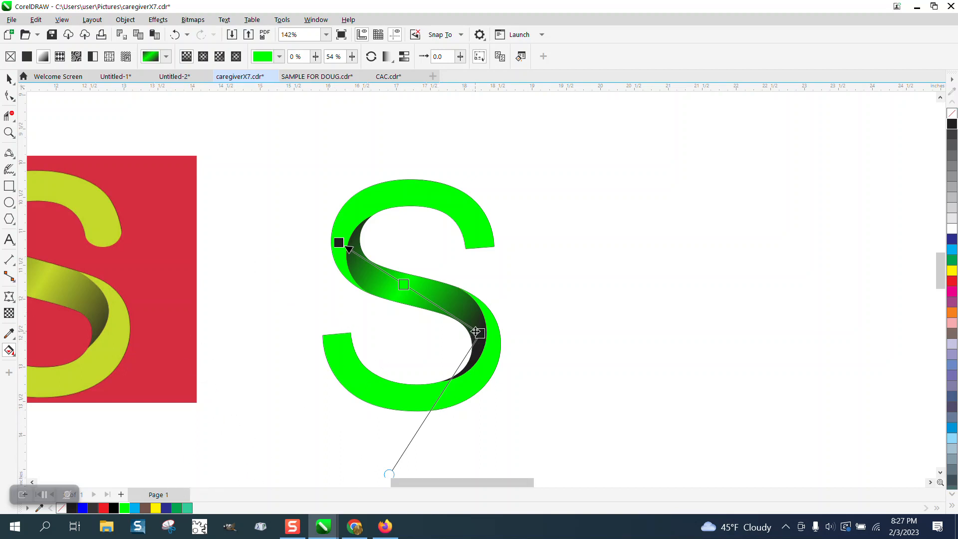
left_click_drag(480, 334, 501, 351)
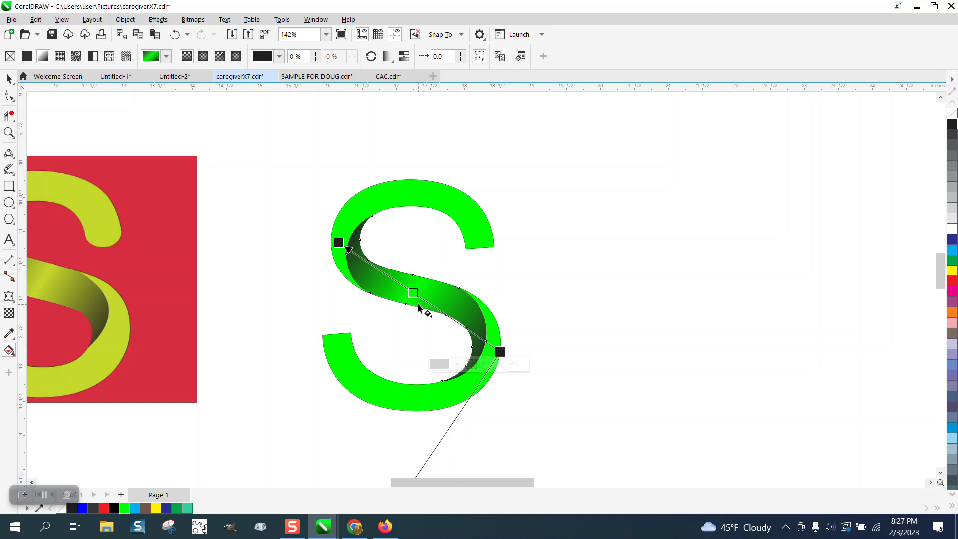
left_click(326, 235)
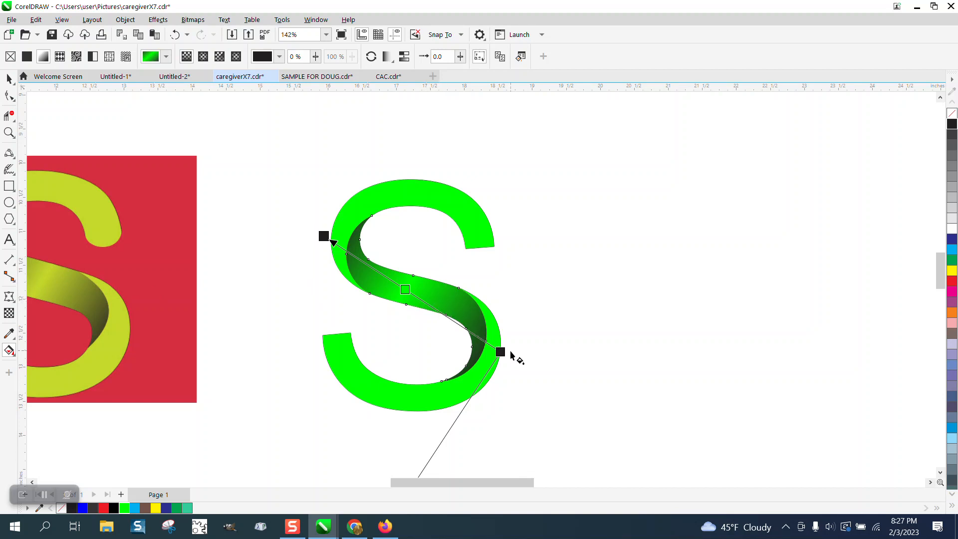
left_click_drag(510, 356, 521, 364)
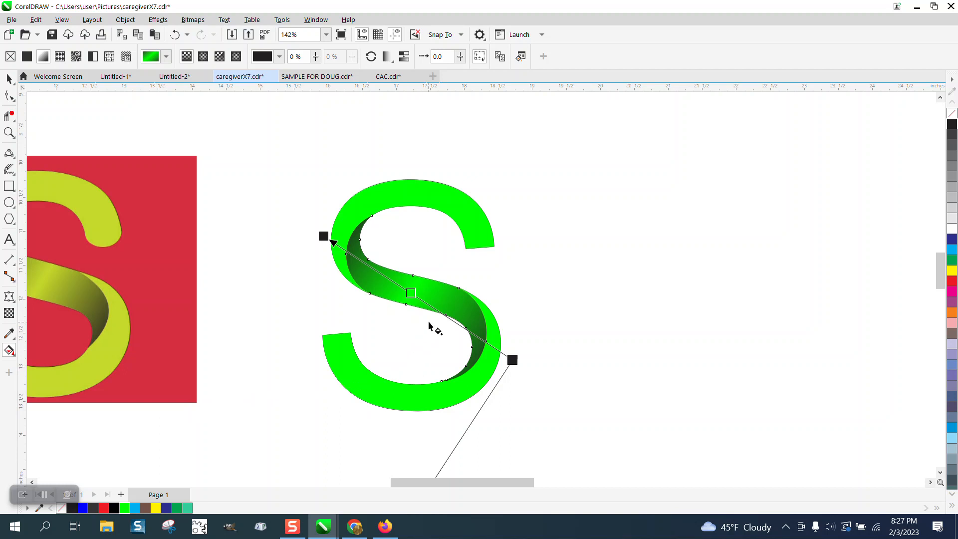
Add gradient color nodes at 43% and 62% on the middle band, color both bright green, and deselect the band.
double_click(433, 308)
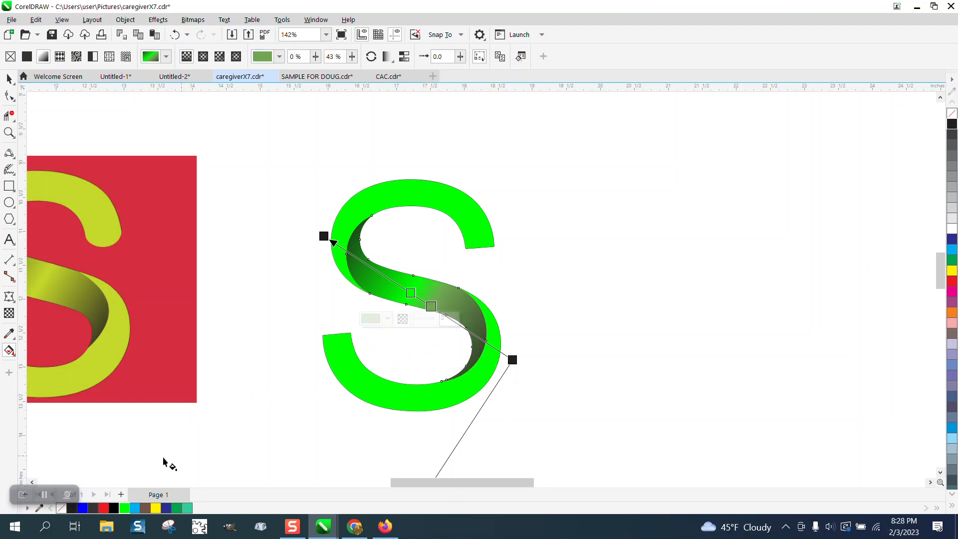
left_click(124, 507)
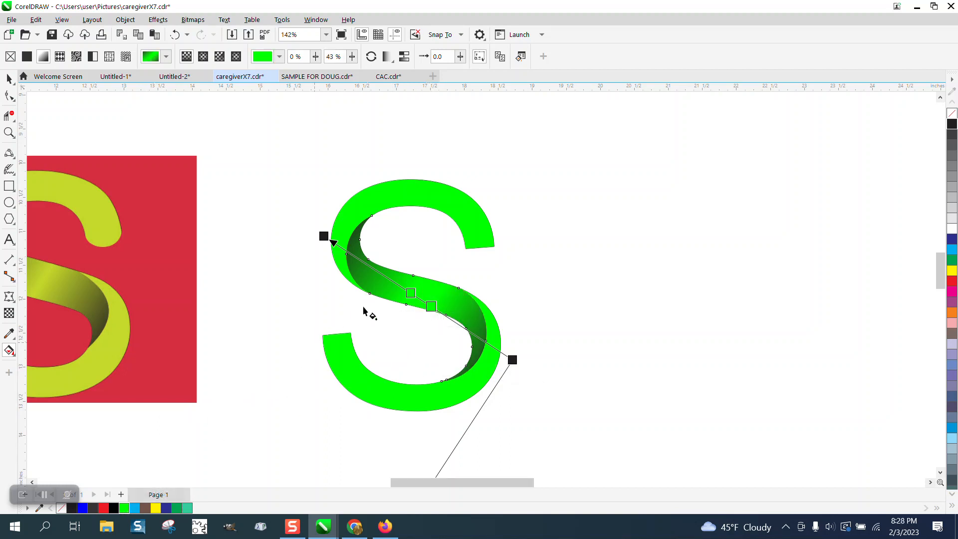
double_click(395, 285)
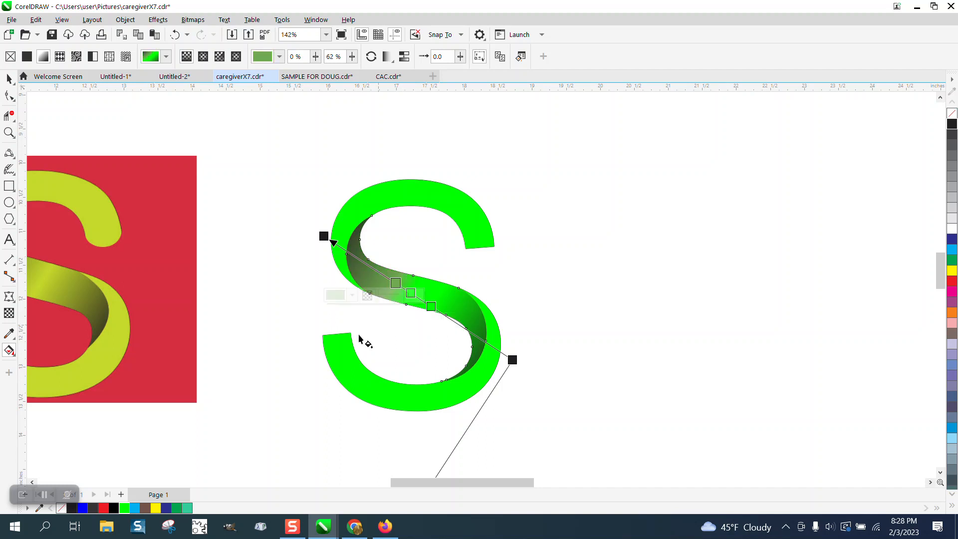
left_click(125, 508)
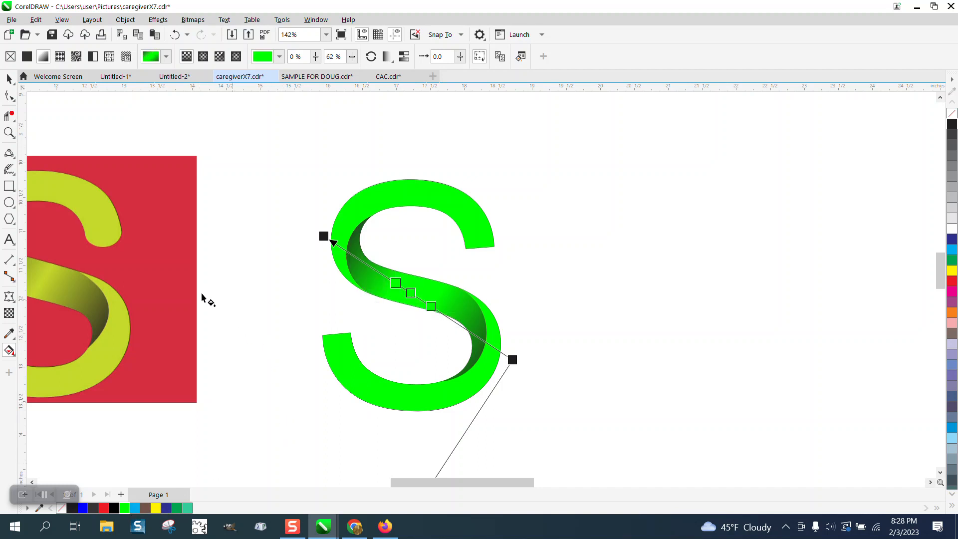
left_click(10, 84)
left_click(198, 159)
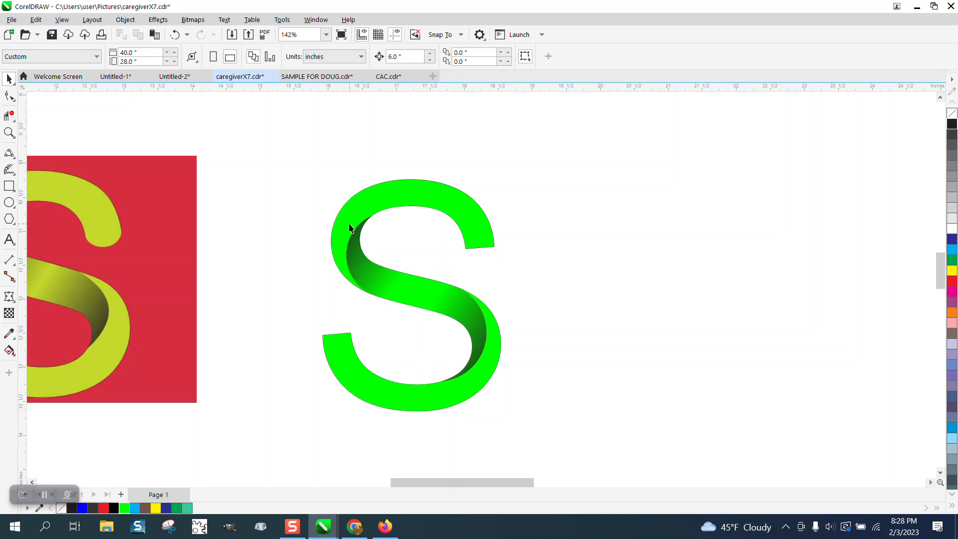
Convert the straight end edge of the S's upper section to a curve, selecting both of its corner nodes.
scroll(451, 370, "down", 2)
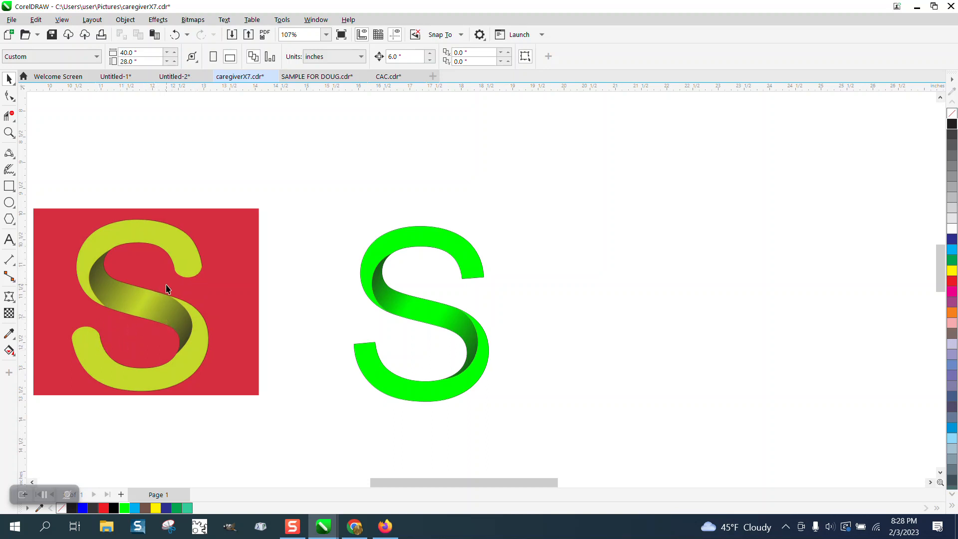
left_click(14, 137)
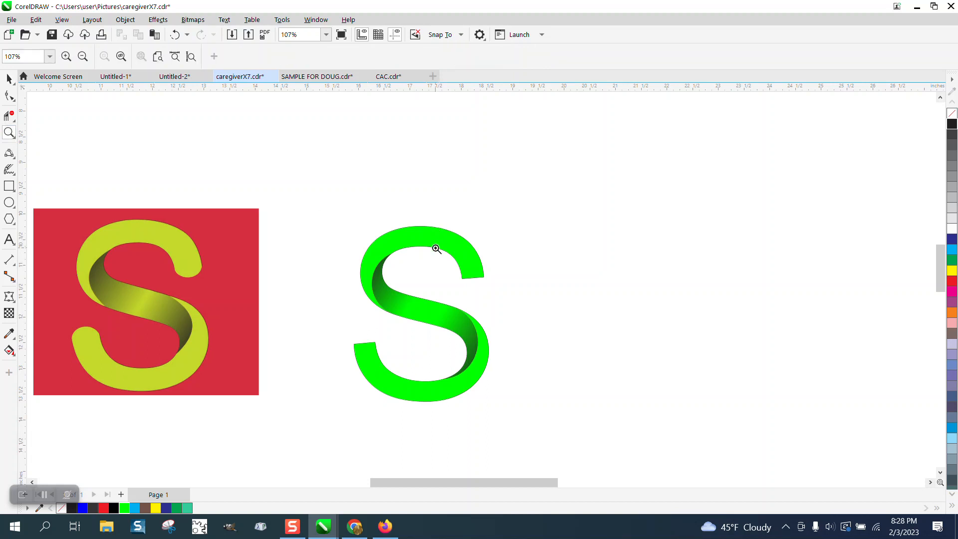
left_click_drag(439, 248, 527, 304)
left_click(10, 97)
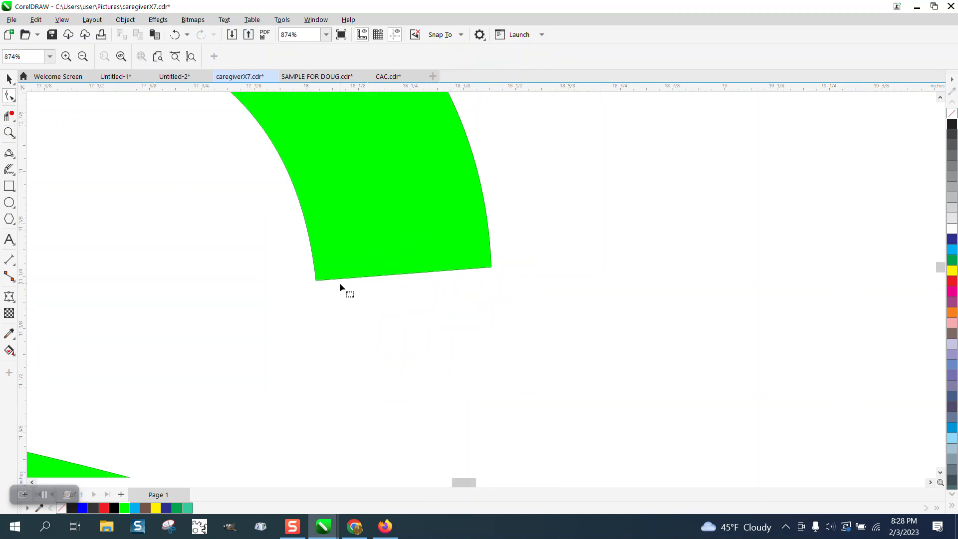
left_click_drag(520, 296, 521, 296)
right_click(493, 267)
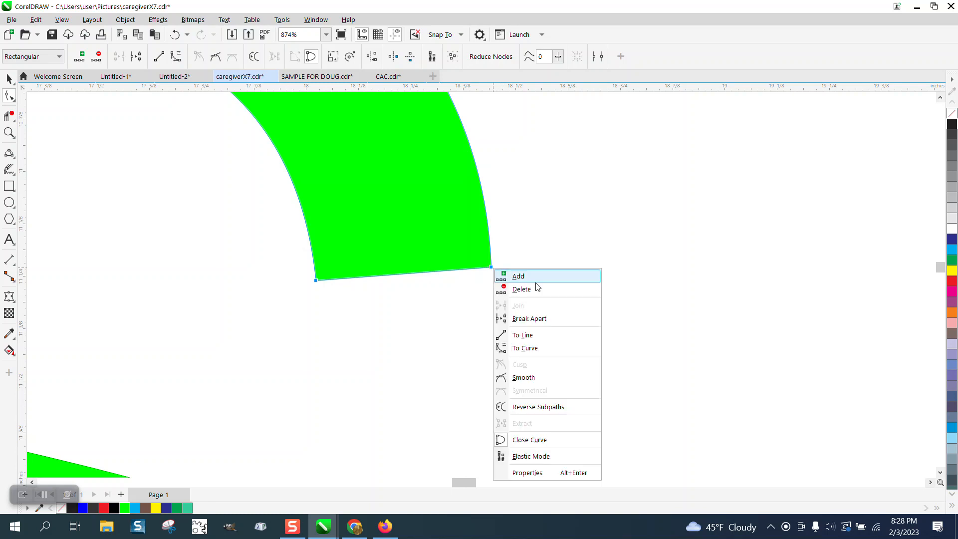
left_click(527, 347)
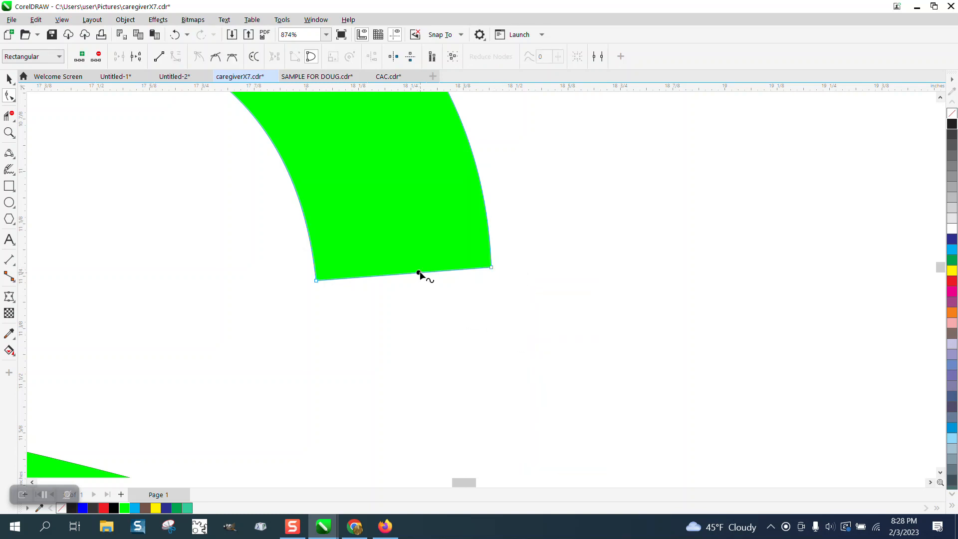
Shape the upper section's end edge into a rounded cap by pulling its two curve handles outward below the tip.
left_click(491, 268)
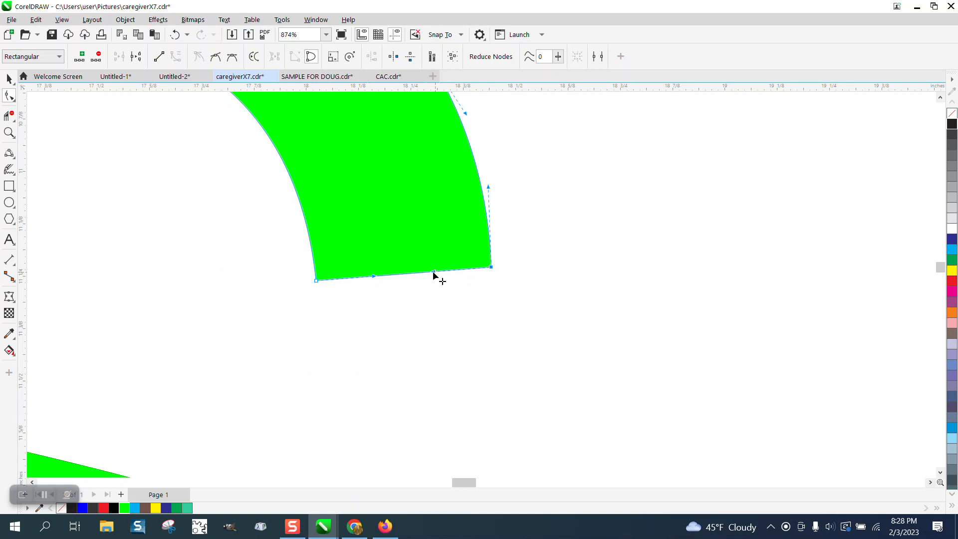
left_click_drag(372, 275, 375, 387)
left_click_drag(435, 273, 491, 344)
left_click_drag(376, 387, 343, 394)
left_click_drag(495, 350, 506, 352)
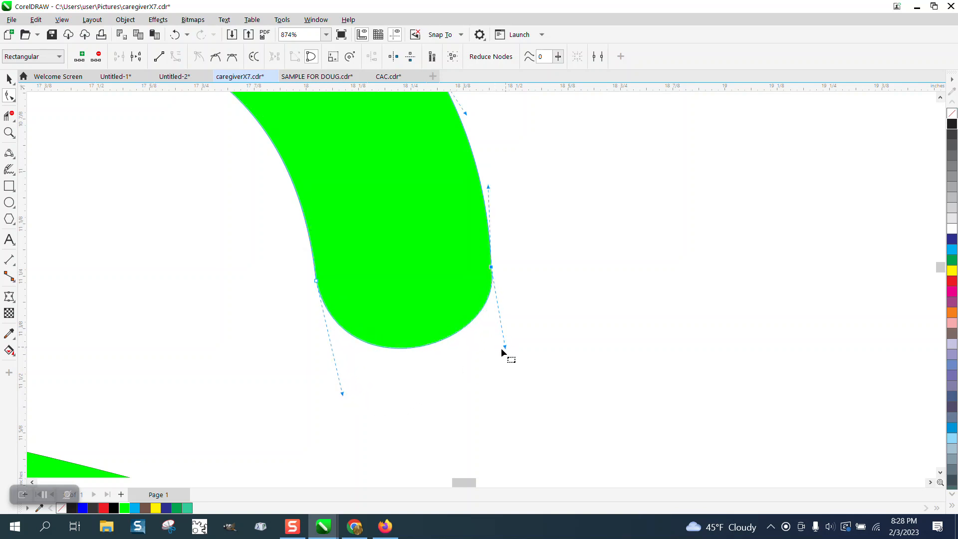
Convert the straight end edge of the S's lower section to a curve, selecting both of its corner nodes.
scroll(483, 333, "down", 2)
scroll(483, 320, "down", 5)
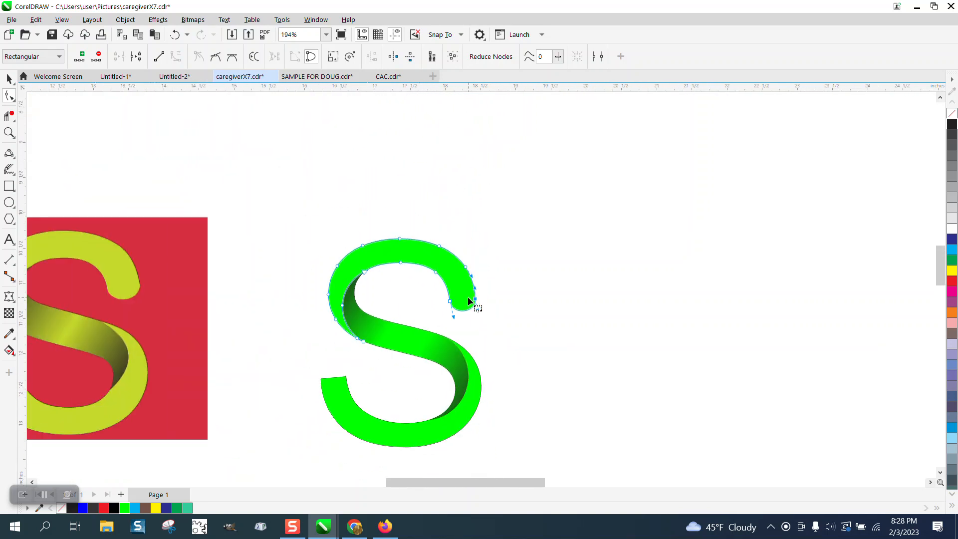
left_click(9, 134)
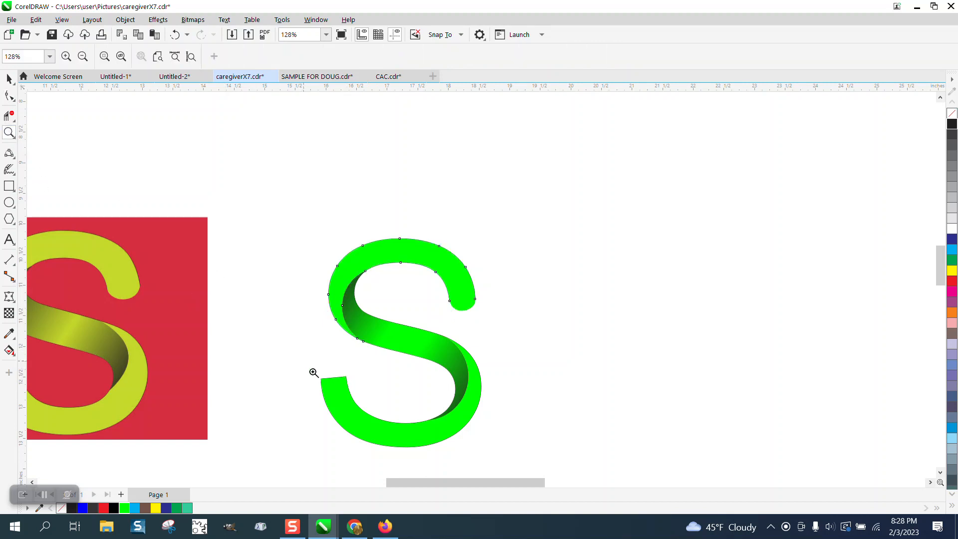
left_click_drag(313, 373, 402, 395)
left_click(9, 95)
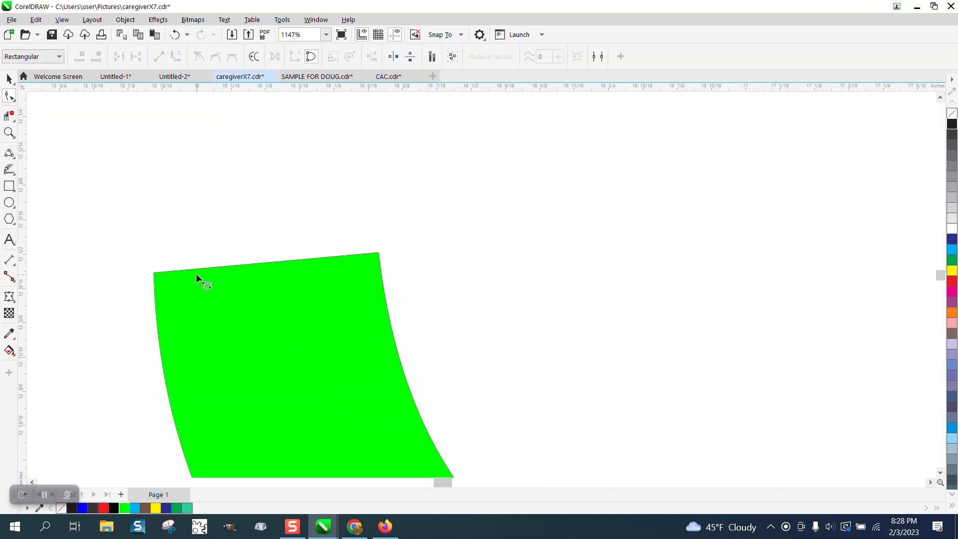
left_click(164, 271)
left_click(154, 273)
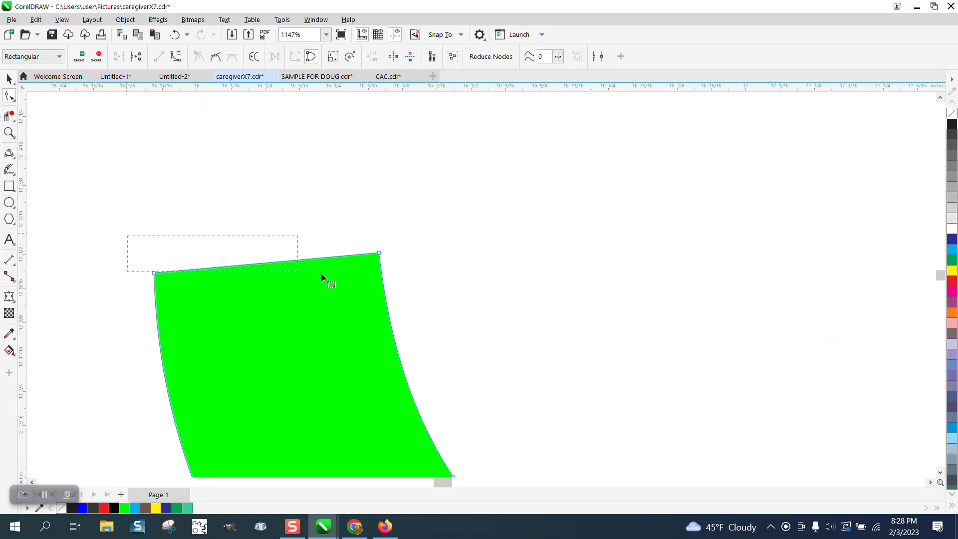
right_click(380, 255)
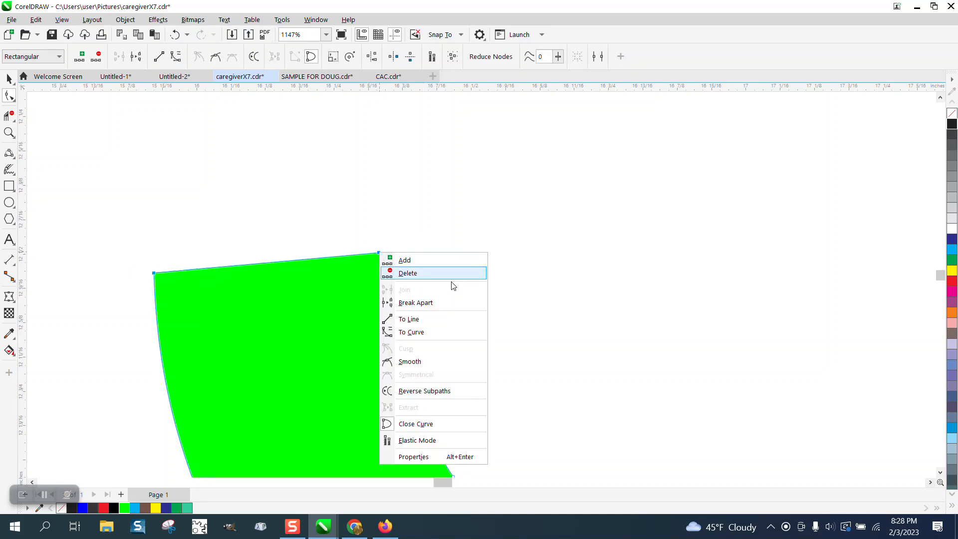
left_click(424, 323)
Shape the lower section's end edge into a rounded cap by pulling its two curve handles upward above the tip.
left_click(379, 254)
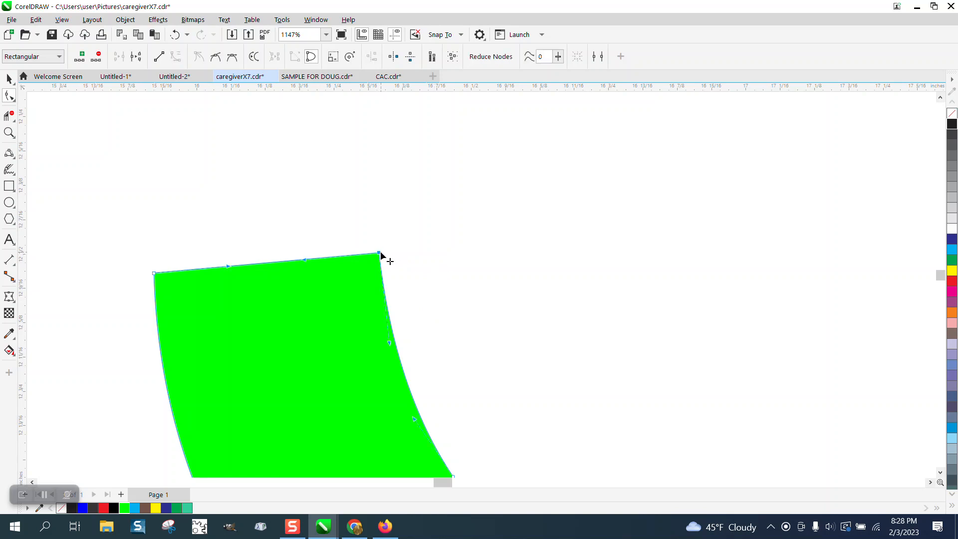
left_click_drag(304, 260, 338, 131)
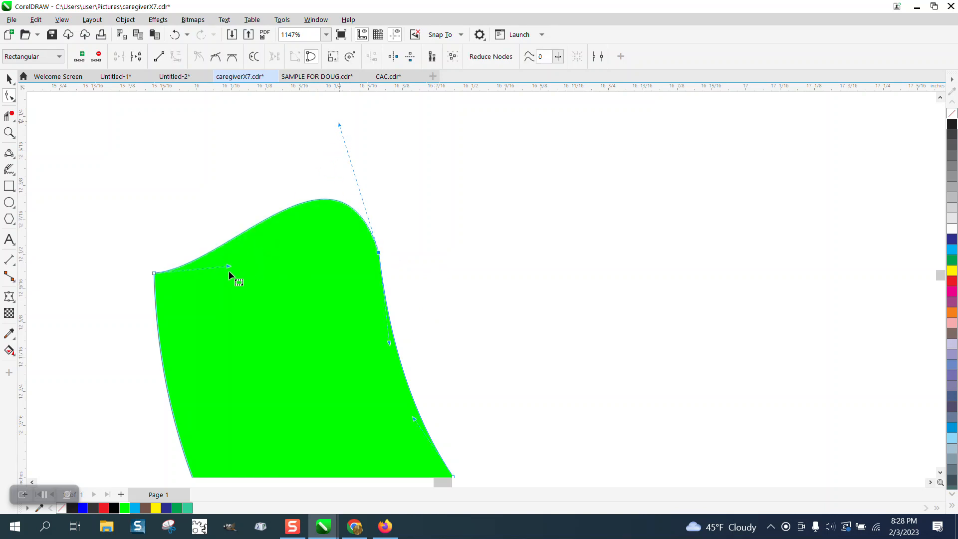
left_click_drag(230, 272, 143, 153)
left_click_drag(339, 124, 367, 124)
scroll(320, 269, "down", 1)
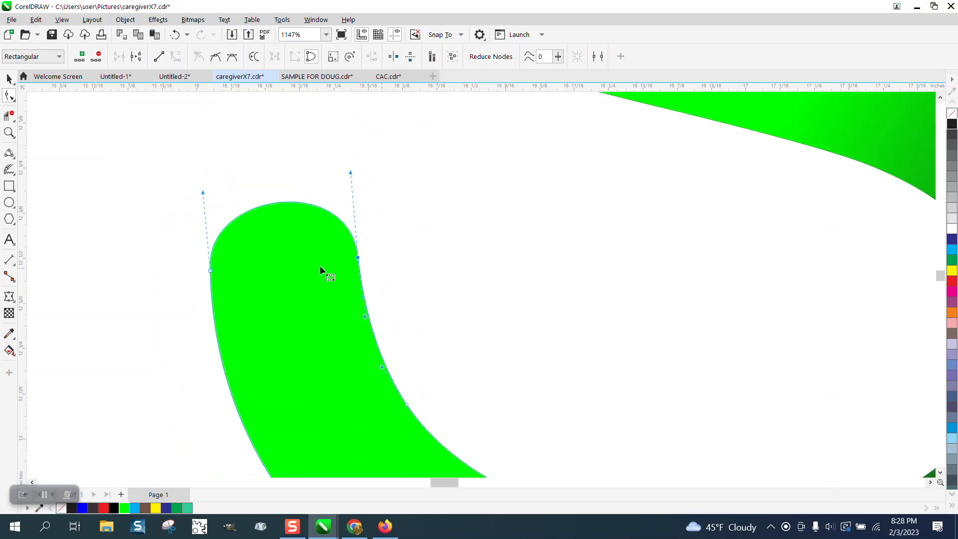
left_click(12, 81)
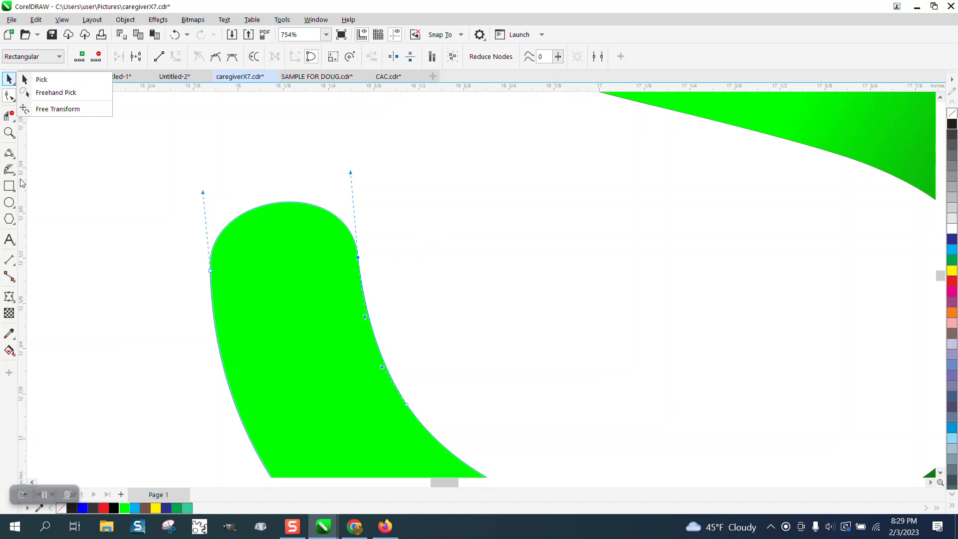
left_click(9, 79)
scroll(149, 211, "down", 1)
scroll(456, 328, "down", 4)
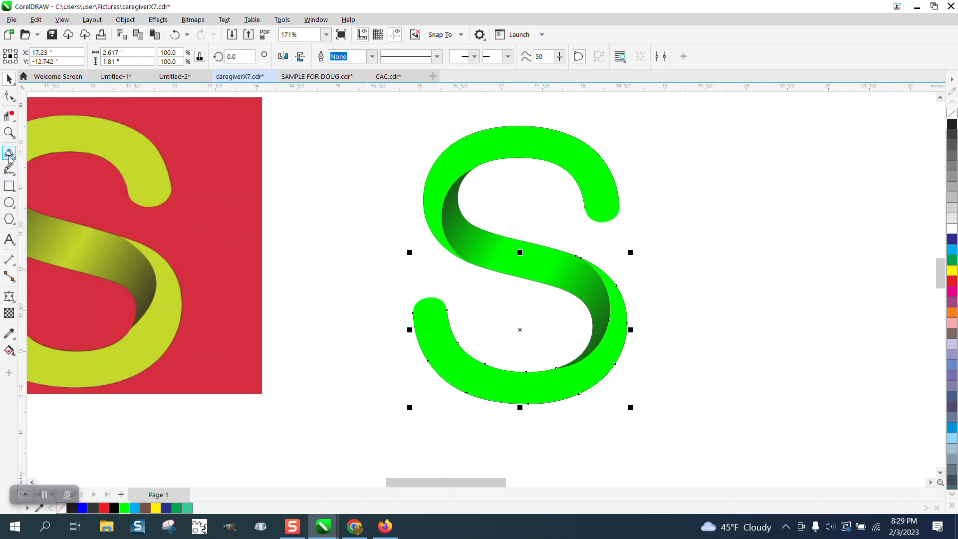
Recolour the upper and lower sections of the S from bright green to the darker green.
left_click(9, 133)
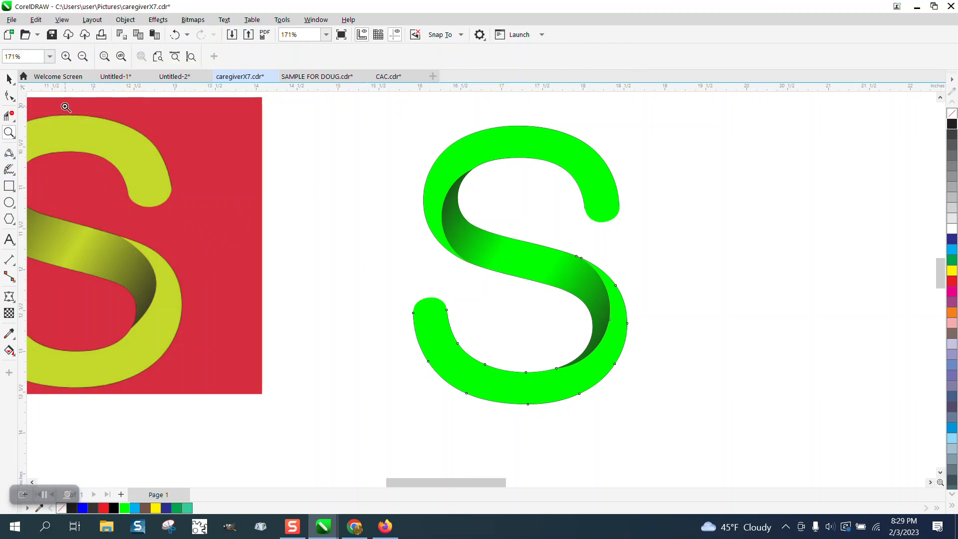
left_click(9, 78)
left_click(548, 159)
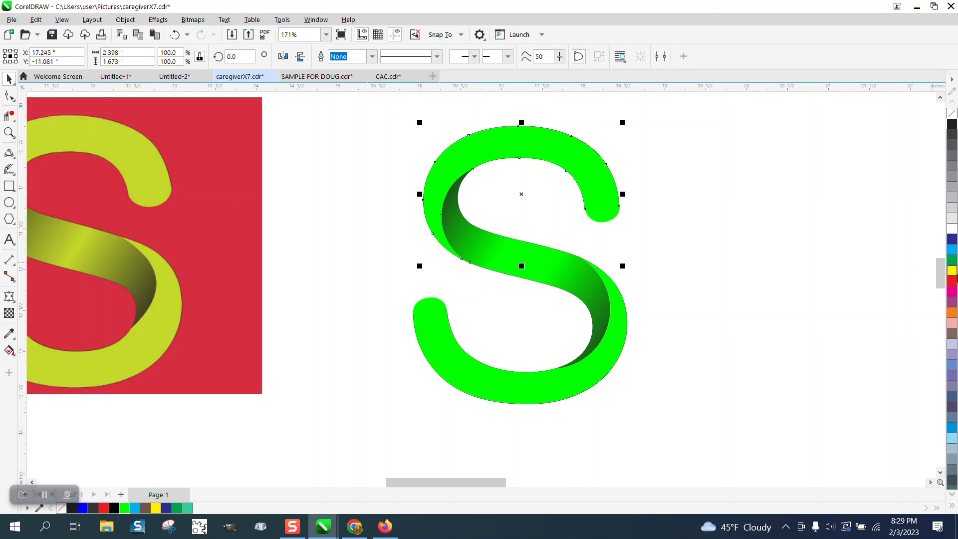
left_click(953, 261)
left_click(604, 362)
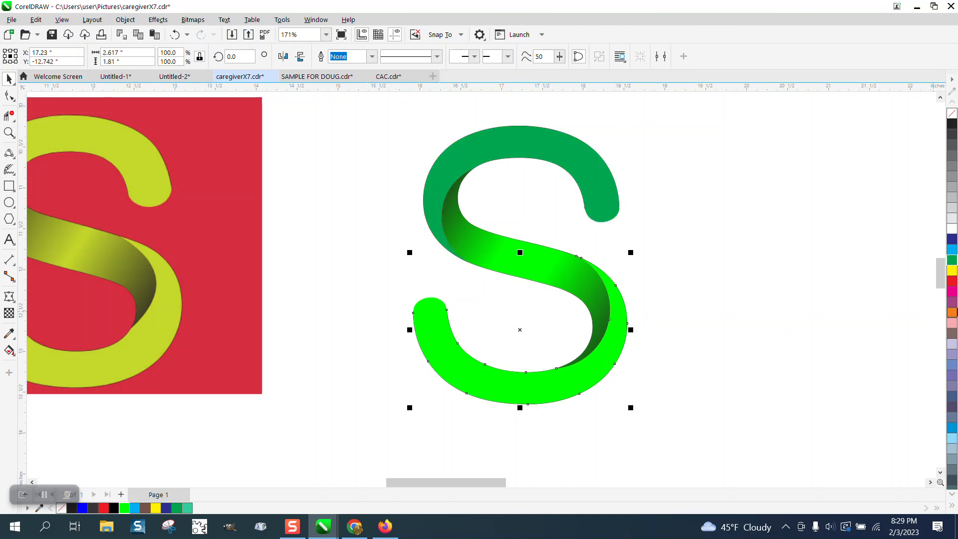
left_click(952, 260)
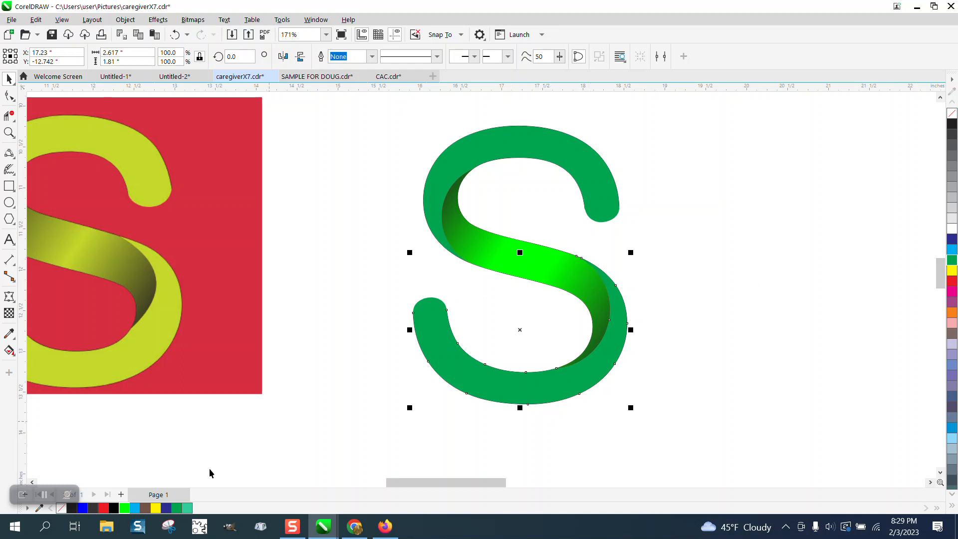
Change the three middle colour nodes of the S's middle band gradient to the same darker green, keeping the dark end nodes.
left_click(15, 358)
left_click(20, 349)
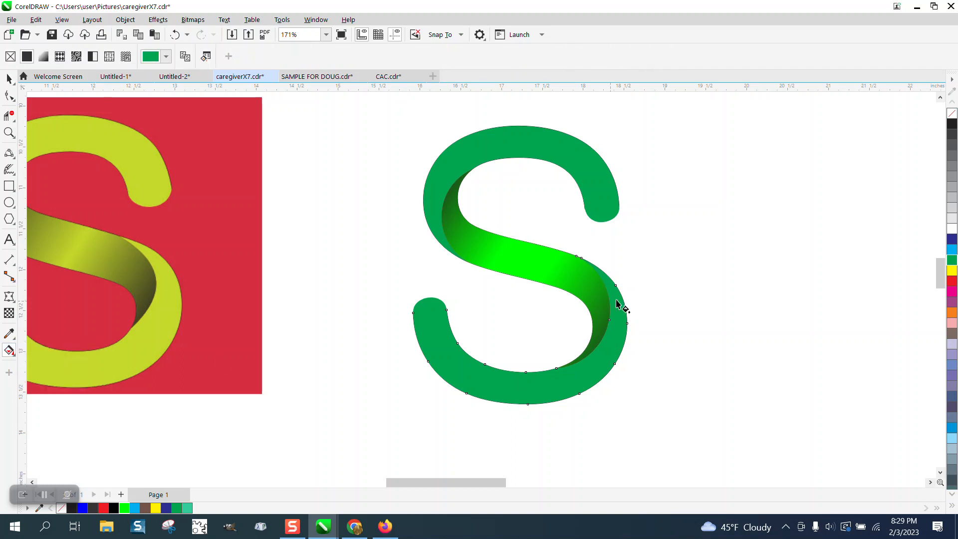
left_click(546, 278)
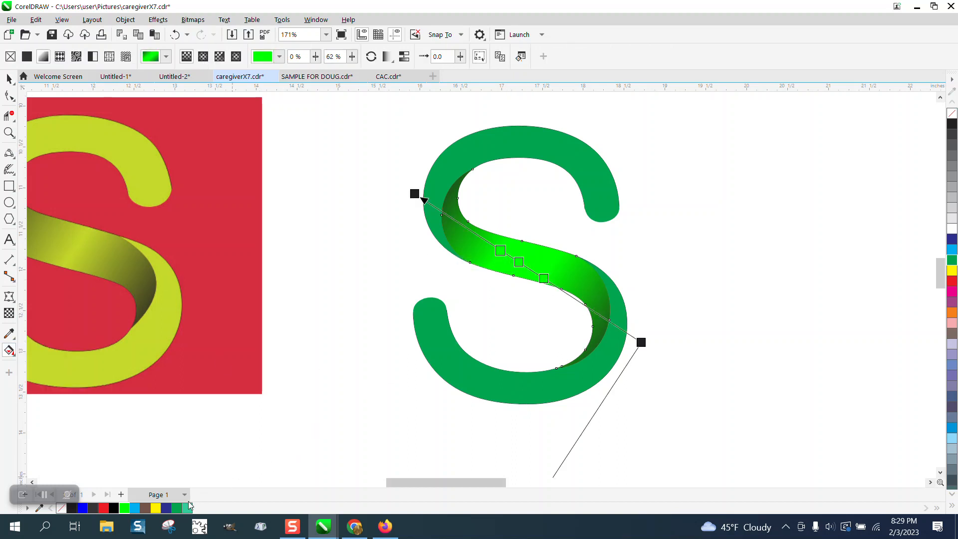
left_click_drag(179, 512, 518, 265)
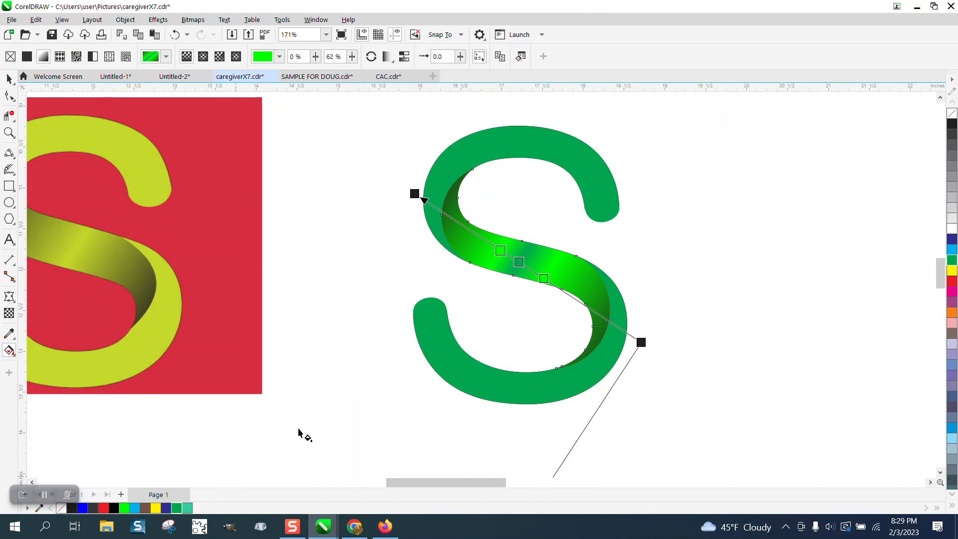
left_click_drag(180, 514, 501, 249)
left_click_drag(178, 512, 544, 278)
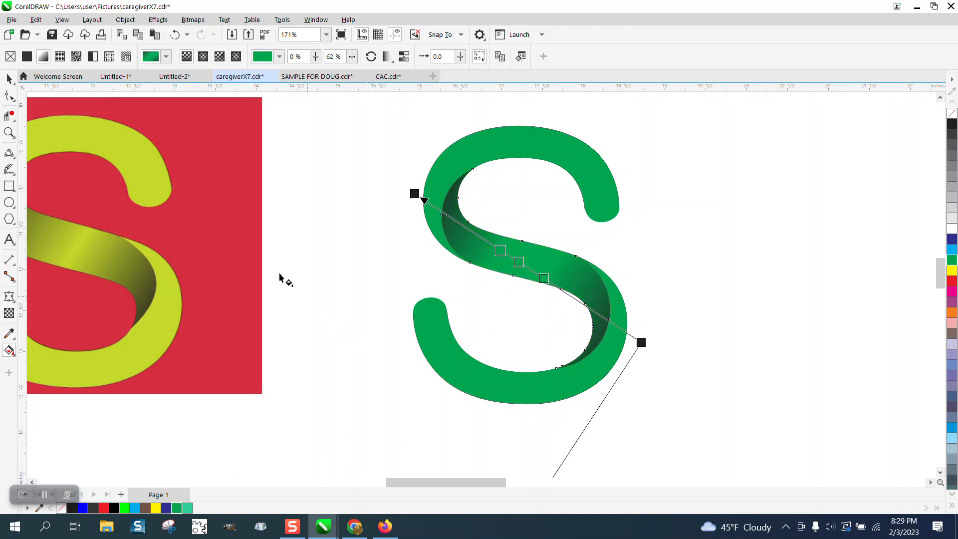
left_click(9, 79)
left_click(257, 144)
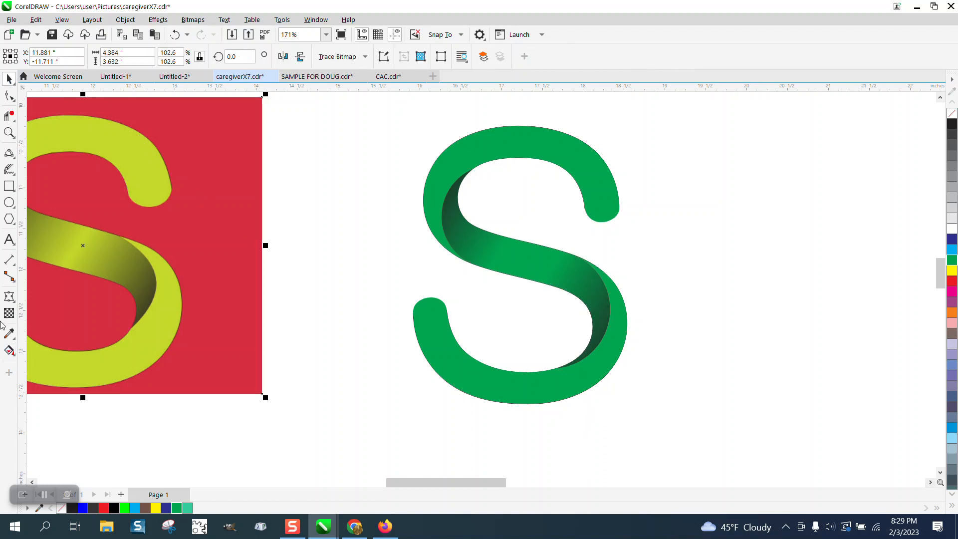
Deepen the shading at both ends of the middle band by moving the gradient's two dark end nodes inward to the band's edges.
left_click(9, 350)
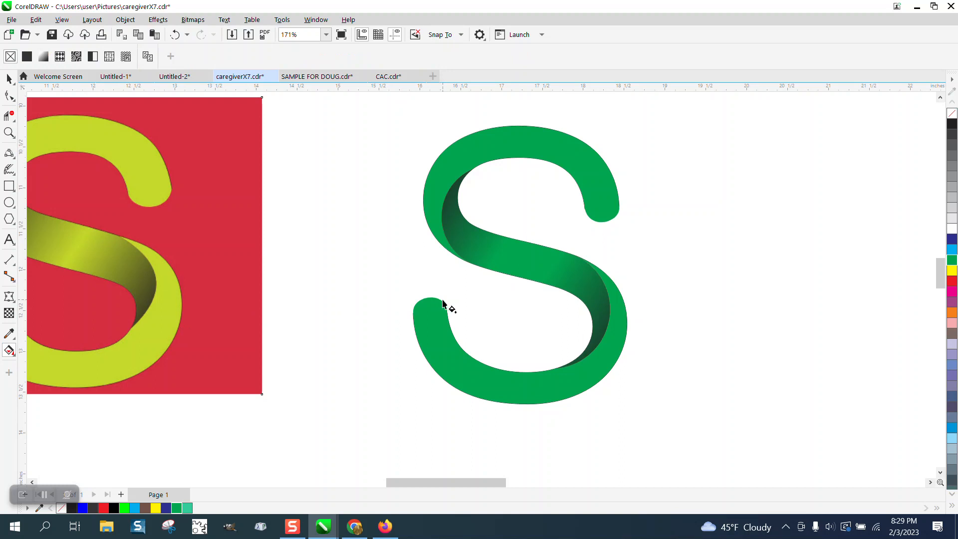
left_click(521, 262)
left_click_drag(417, 192, 437, 190)
left_click_drag(641, 343, 608, 325)
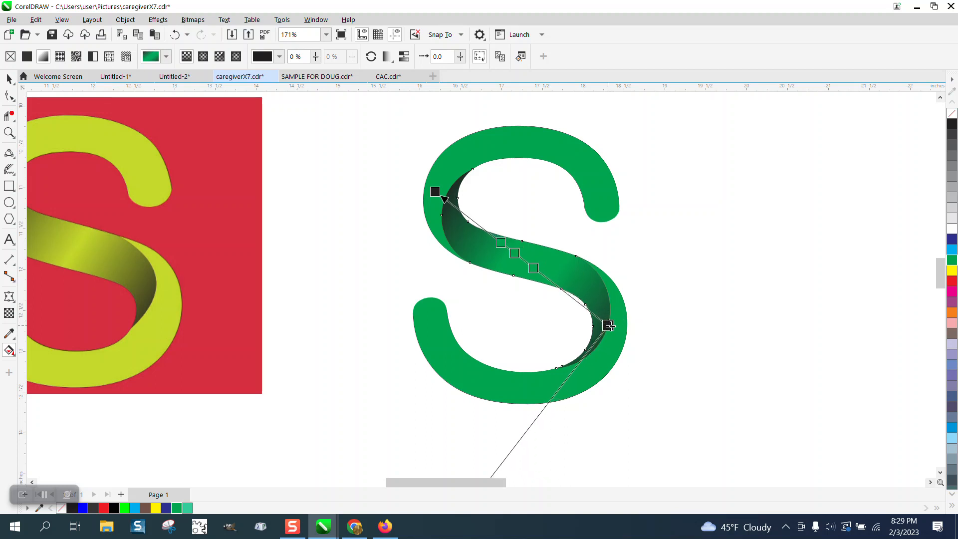
left_click(13, 84)
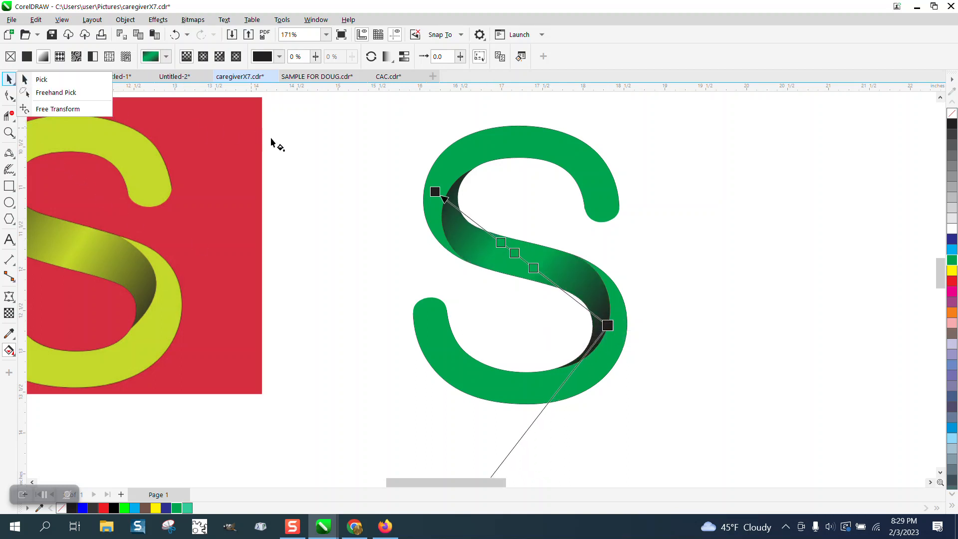
left_click(372, 196)
scroll(419, 269, "down", 1)
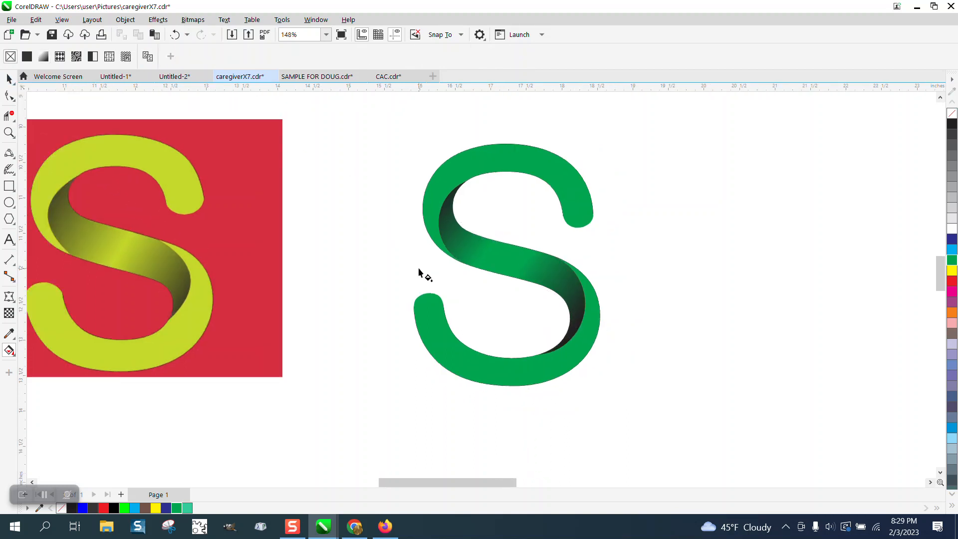
scroll(419, 272, "down", 2)
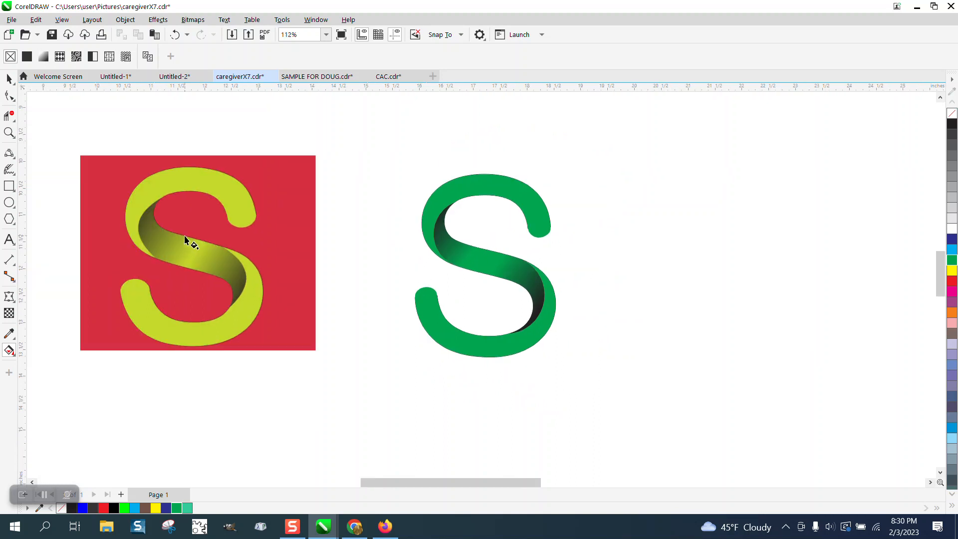